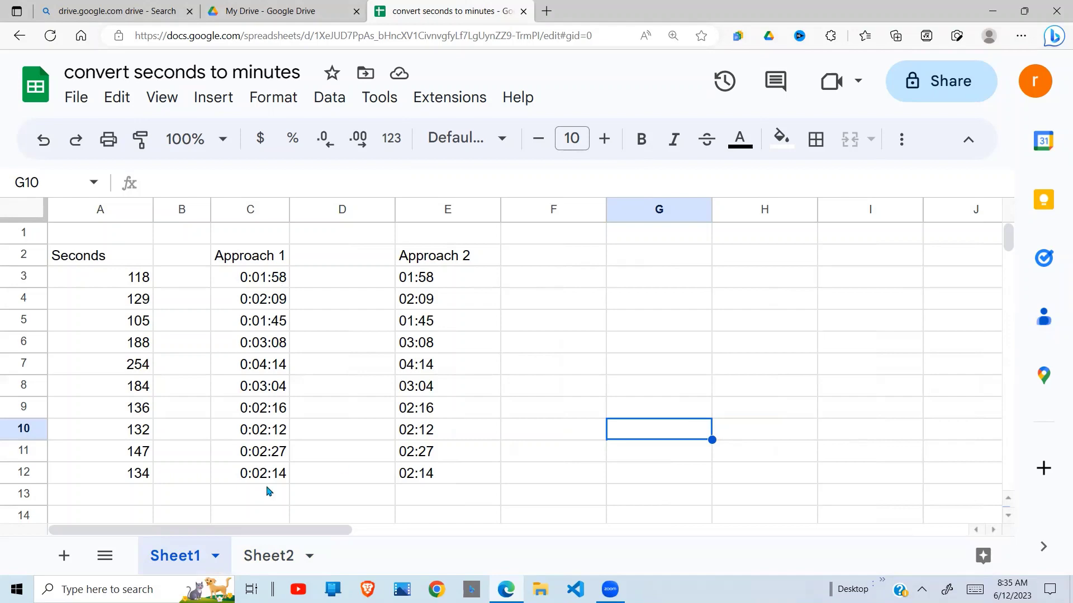
Step: Go to Sheet2 and look over the demo cells around F3 and G8
left_click(275, 568)
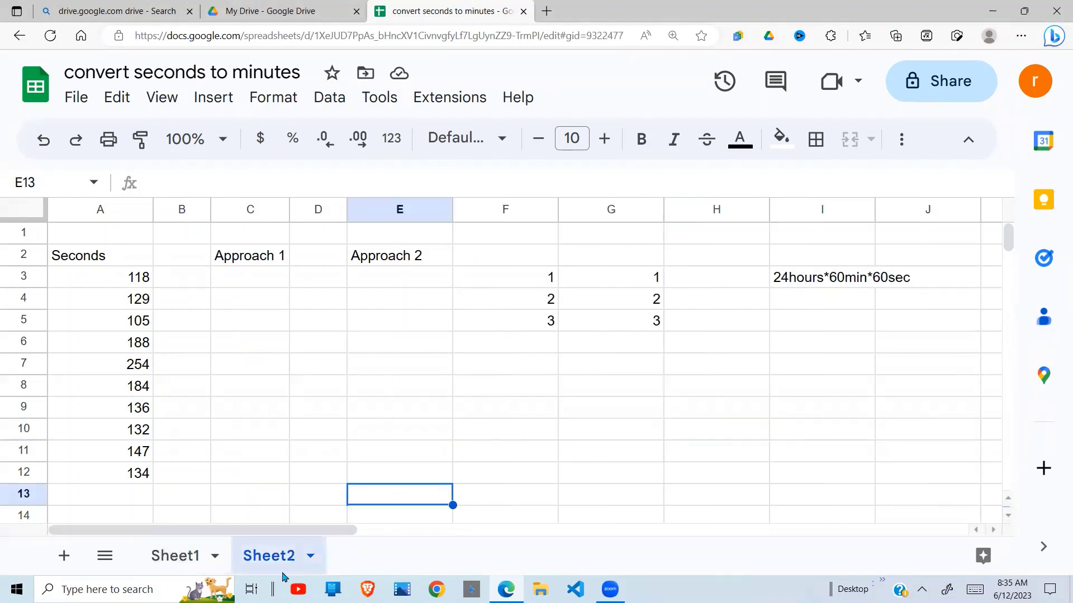
left_click(217, 354)
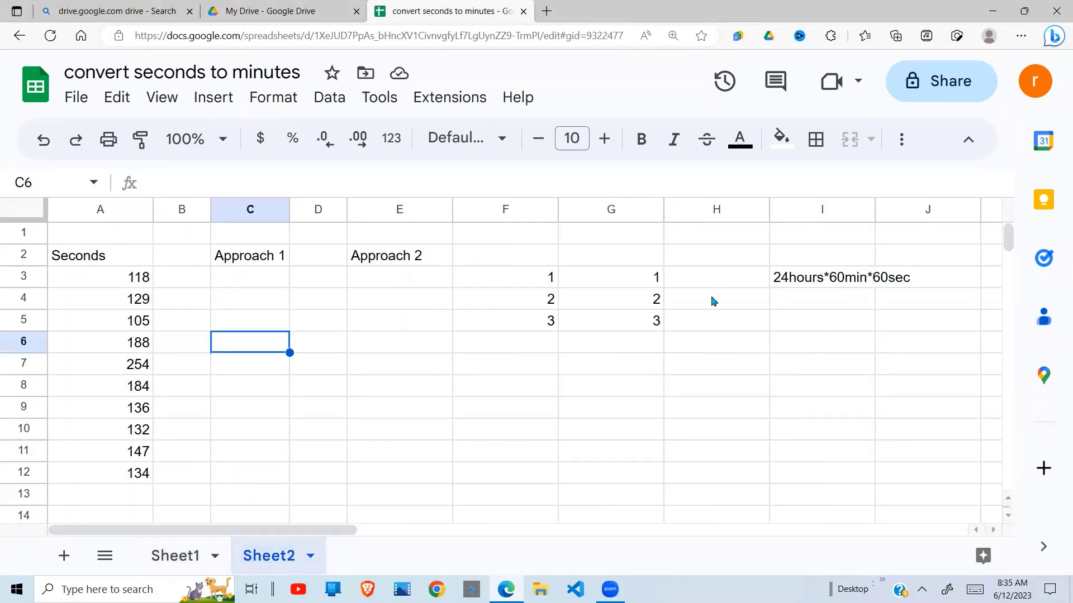
left_click(549, 412)
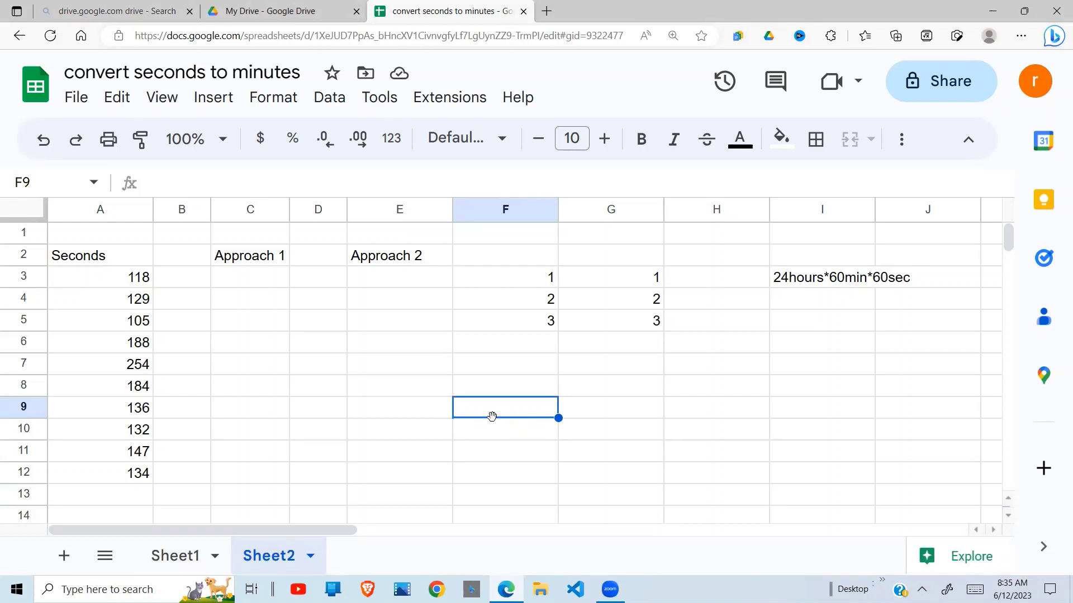
left_click(570, 390)
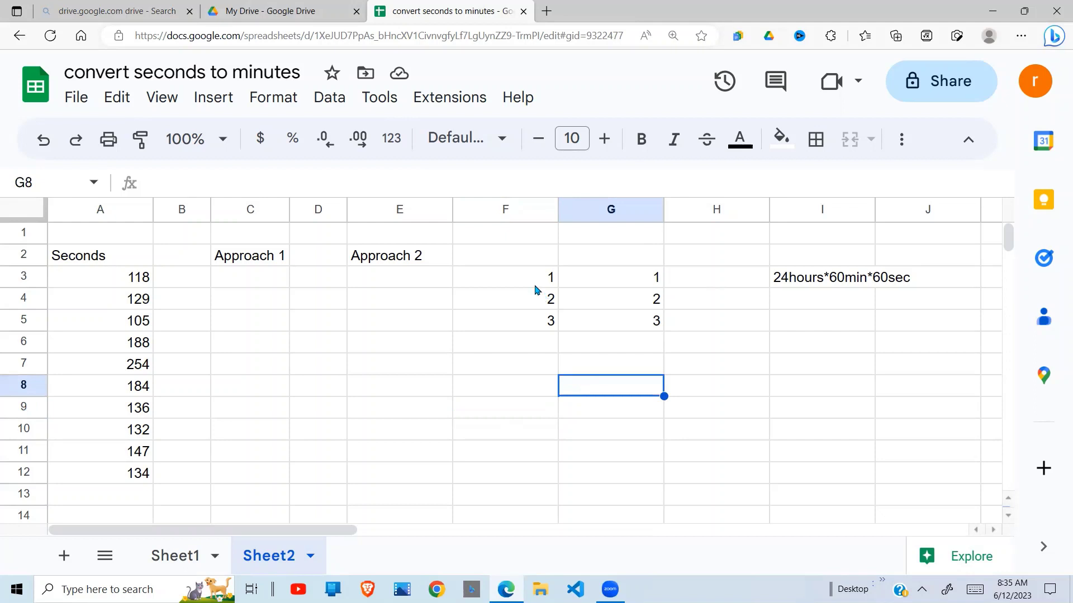
left_click(535, 286)
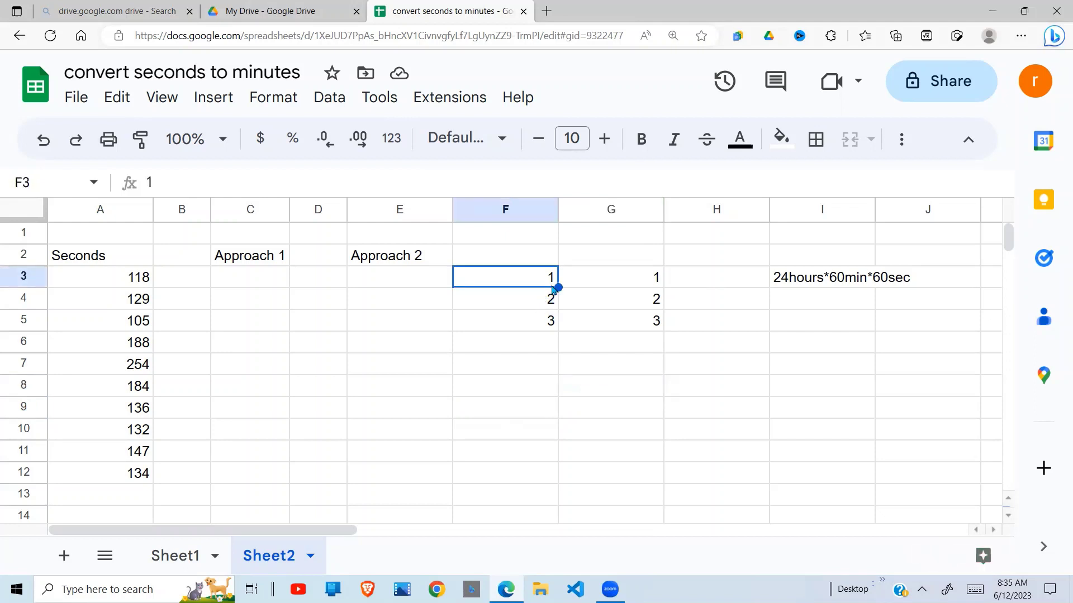
Step: Apply Duration format to G3 so its value 1 displays as 24:00:00
left_click(643, 277)
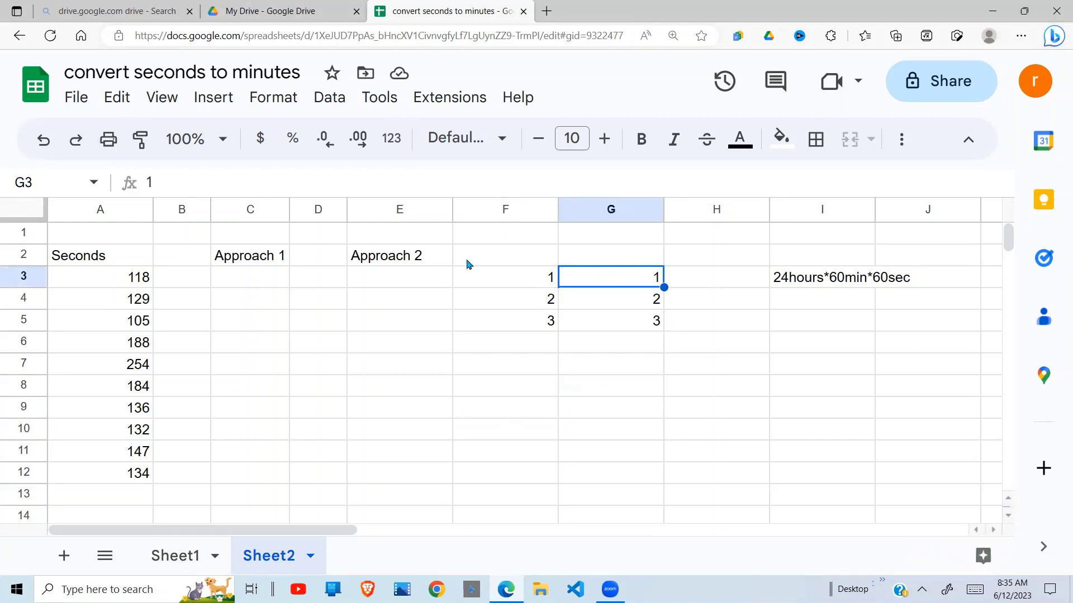
left_click(274, 101)
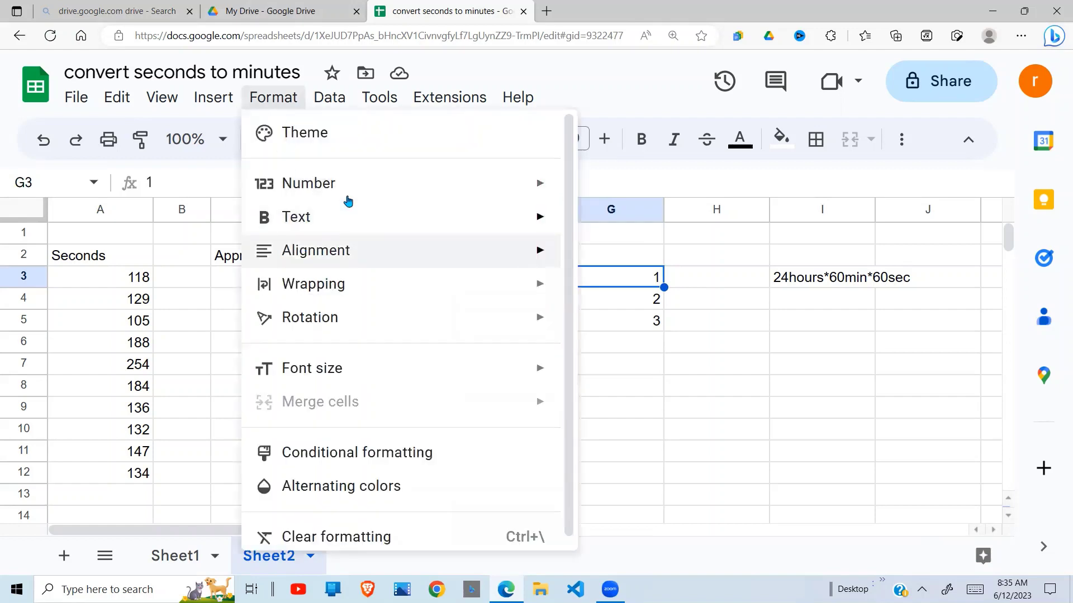
mouse_move(309, 183)
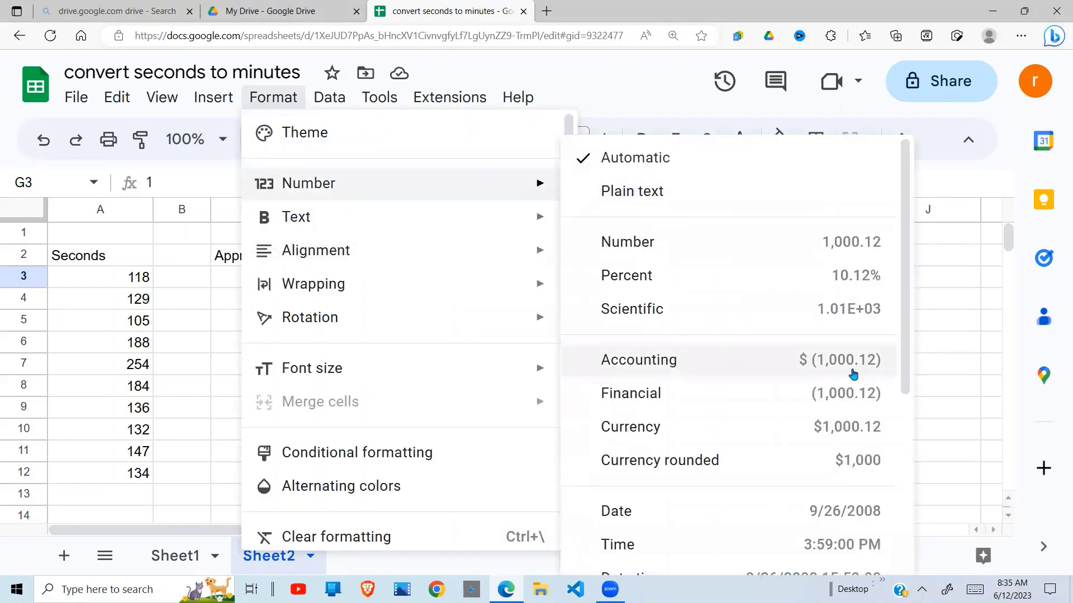
scroll(897, 407, "down", 3)
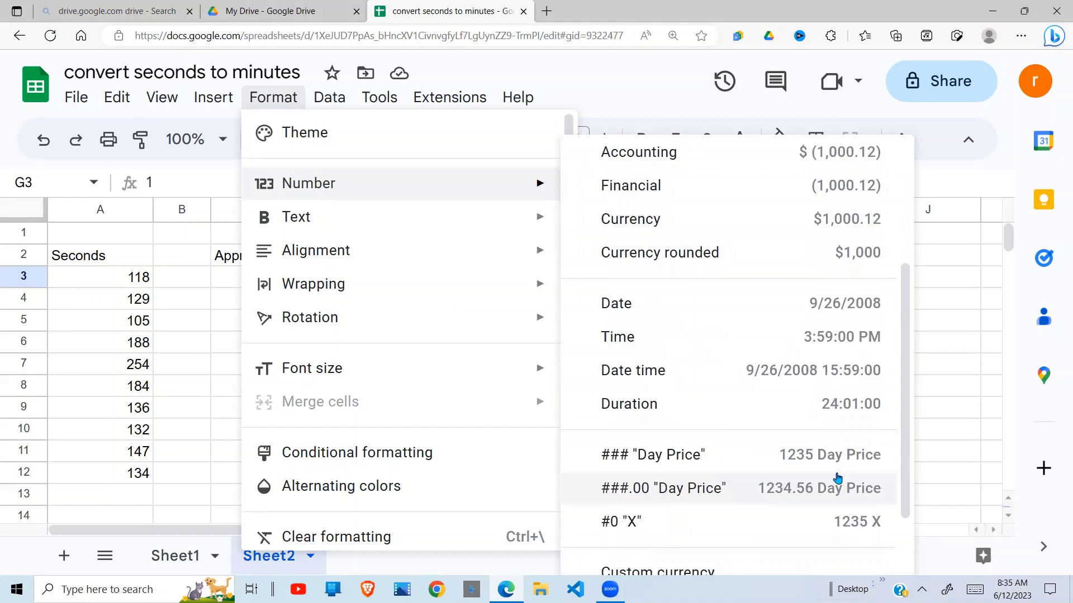
left_click(850, 409)
left_click(696, 351)
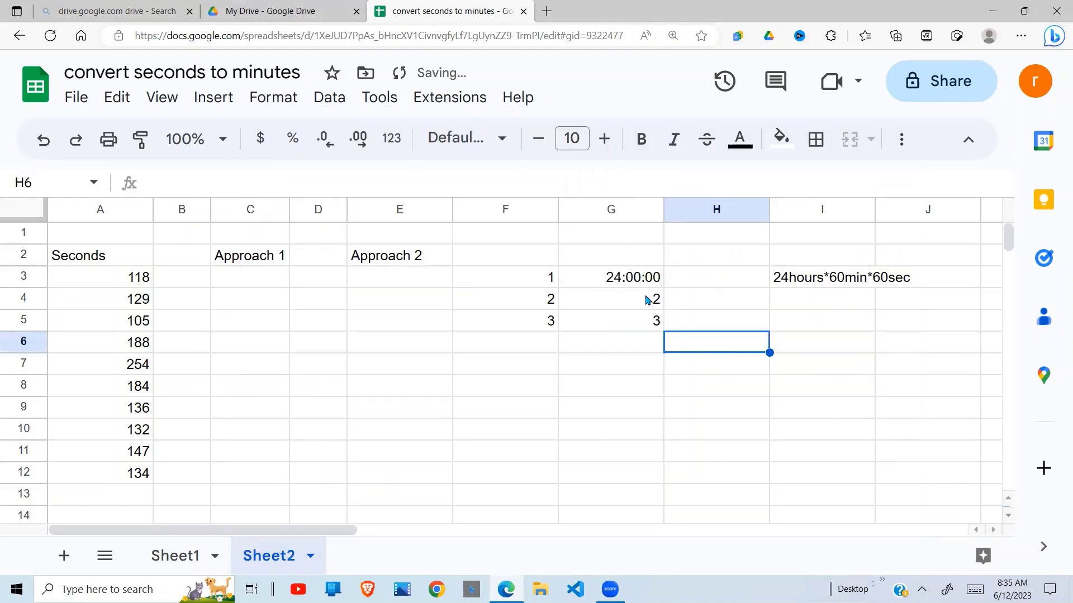
left_click(630, 278)
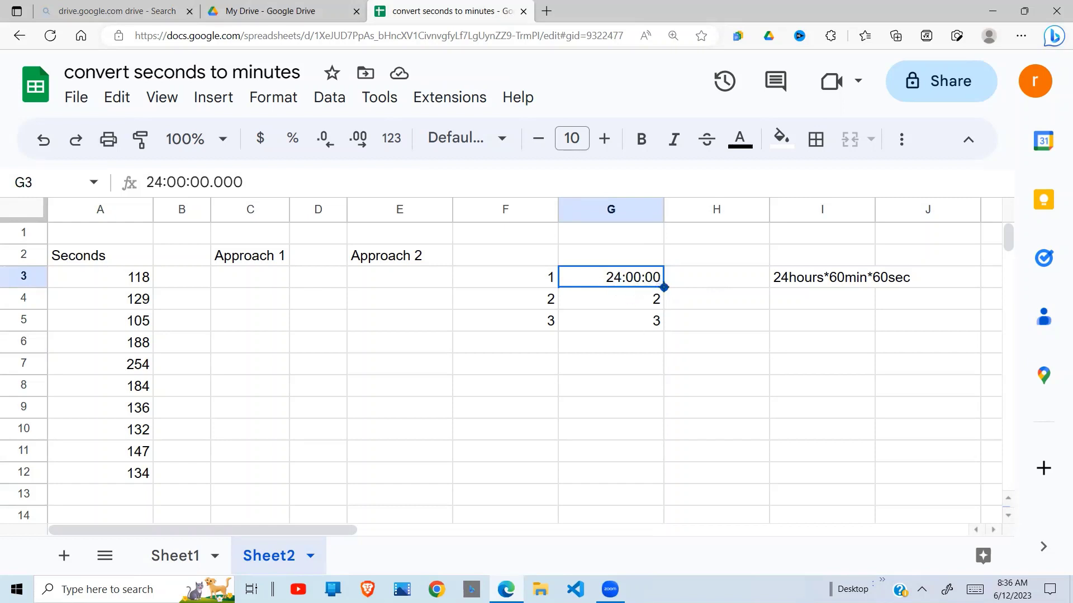
Step: Enter 118 into G3
left_click(545, 279)
left_click(611, 285)
type("118")
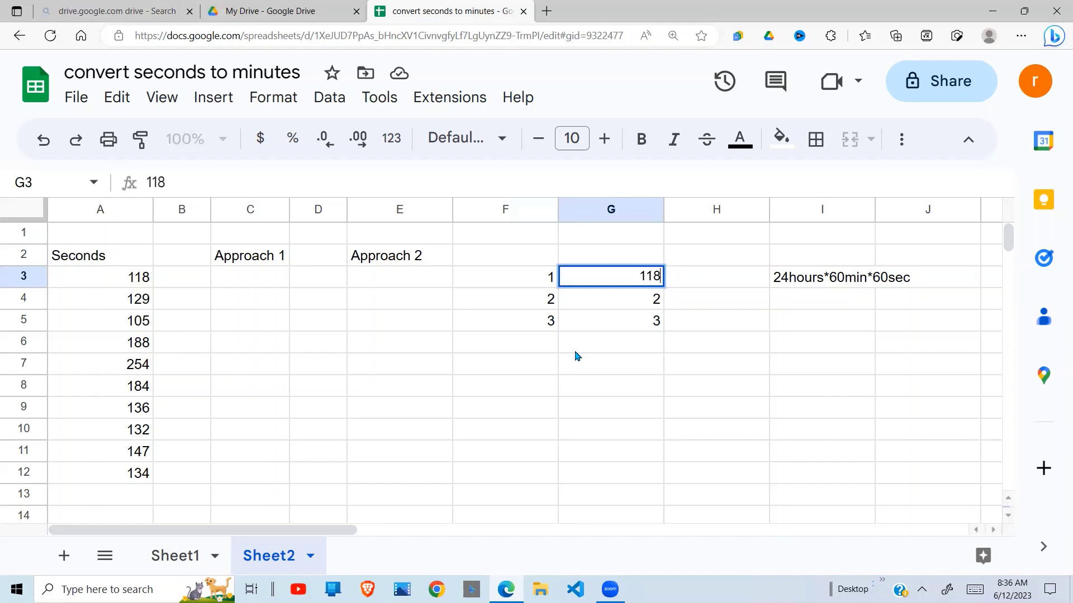
key("Return")
left_click(644, 282)
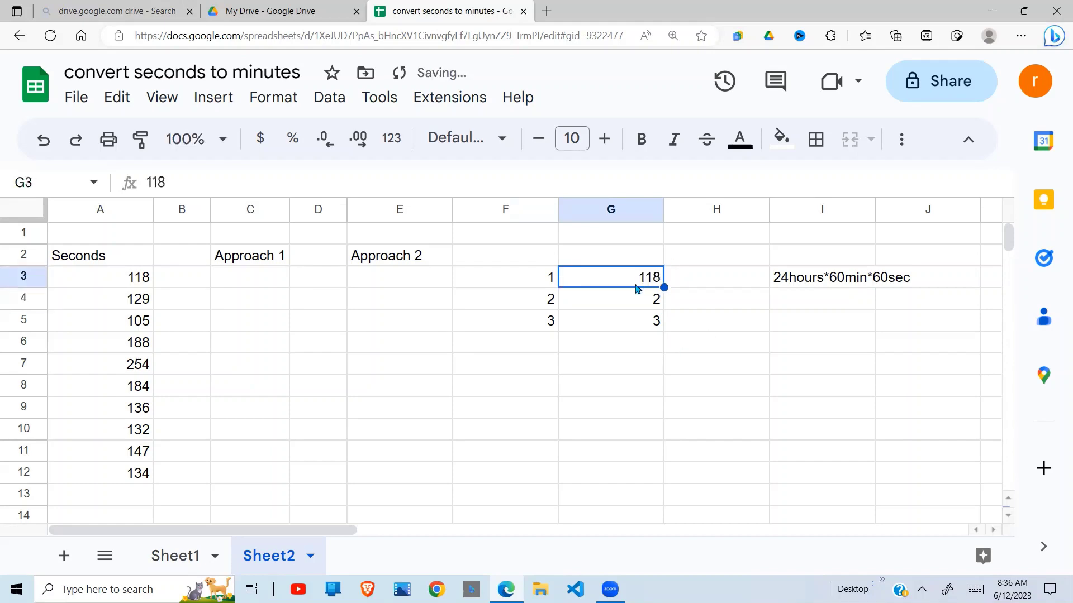
Step: Apply Duration format to G3 so 118 displays as 2832:00:00, then check G4
left_click(270, 101)
mouse_move(308, 184)
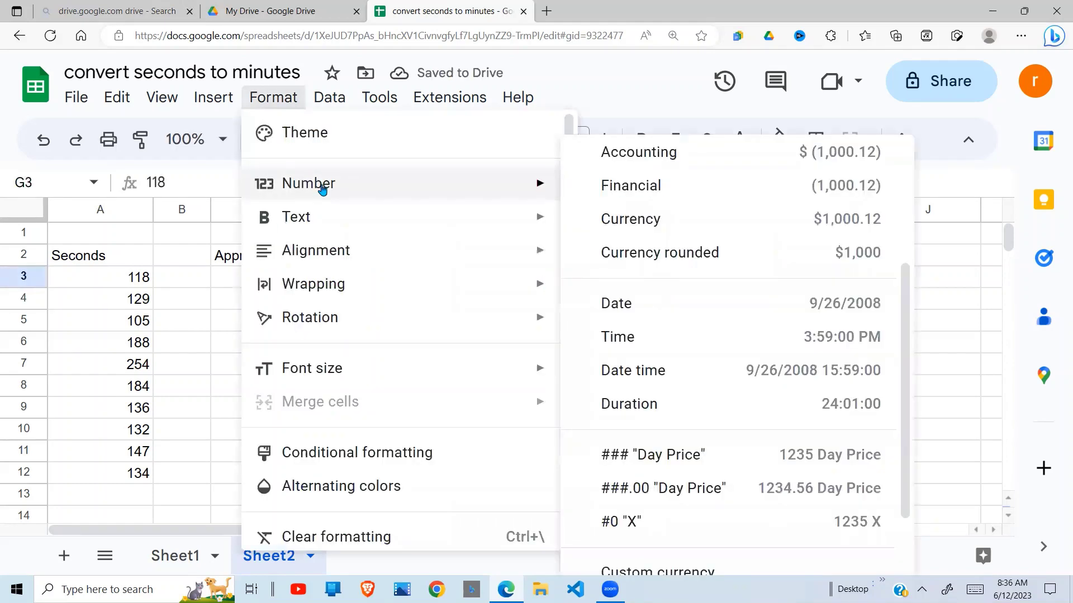
left_click(630, 406)
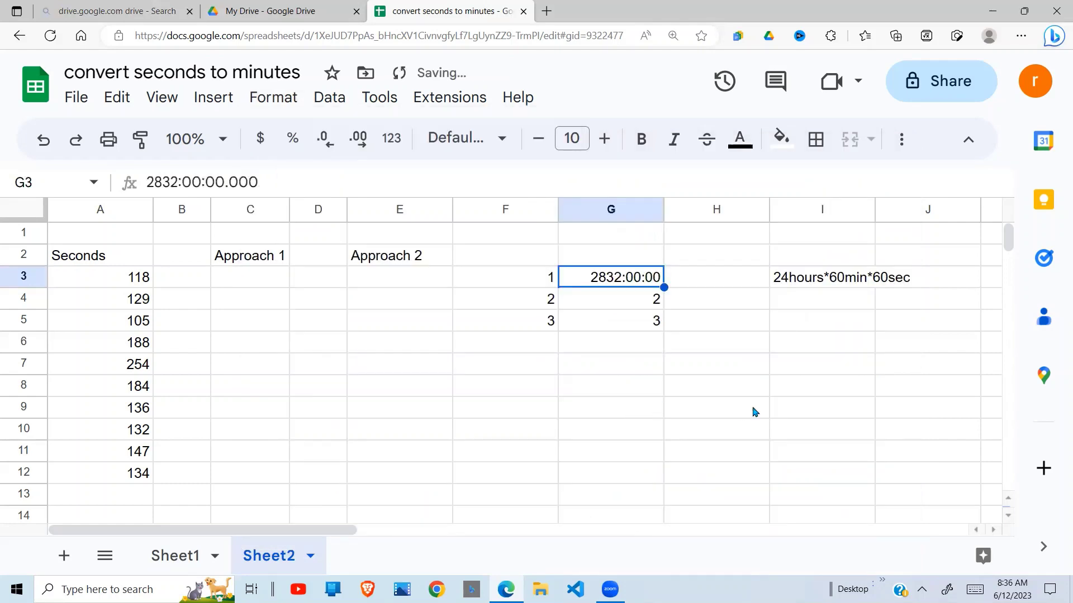
left_click(710, 360)
left_click(618, 286)
left_click(647, 293)
Step: Restore 1 in G3 and reapply Duration format so it shows 24:00:00
left_click(538, 277)
left_click(642, 282)
type("1")
left_click_drag(618, 381, 617, 365)
left_click(642, 285)
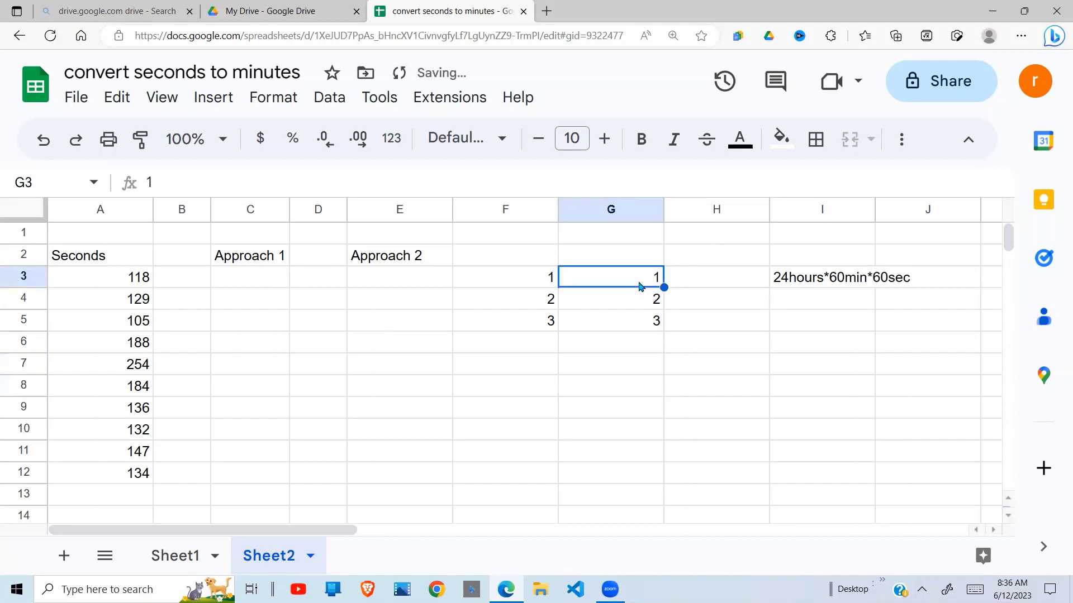
left_click(281, 105)
mouse_move(308, 182)
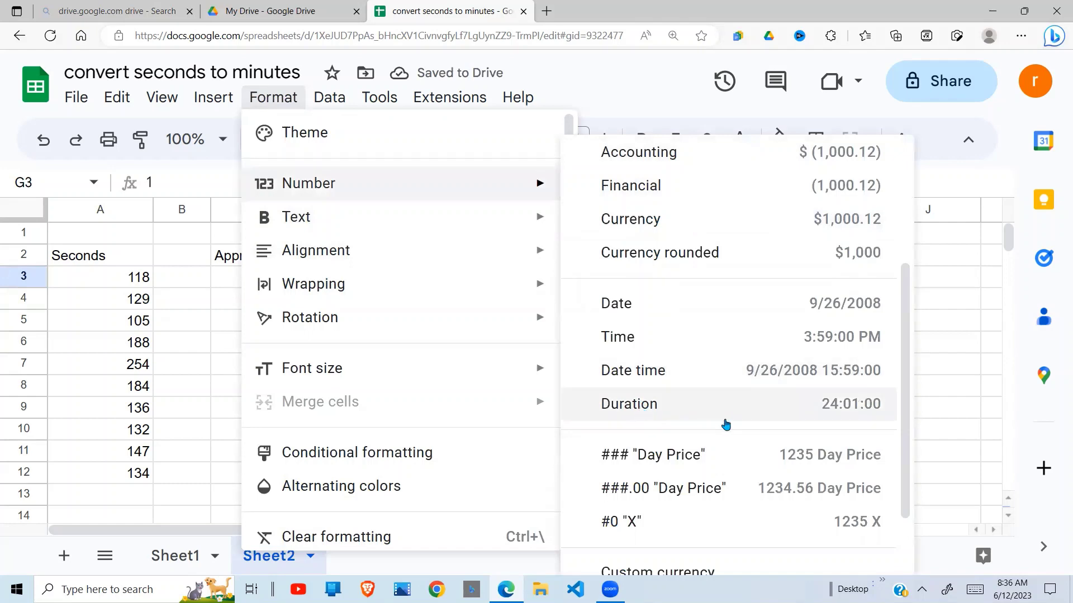
left_click(722, 419)
Step: Review G3's value alongside the 24hours*60min*60sec note in I3
left_click_drag(688, 351, 688, 362)
left_click(550, 283)
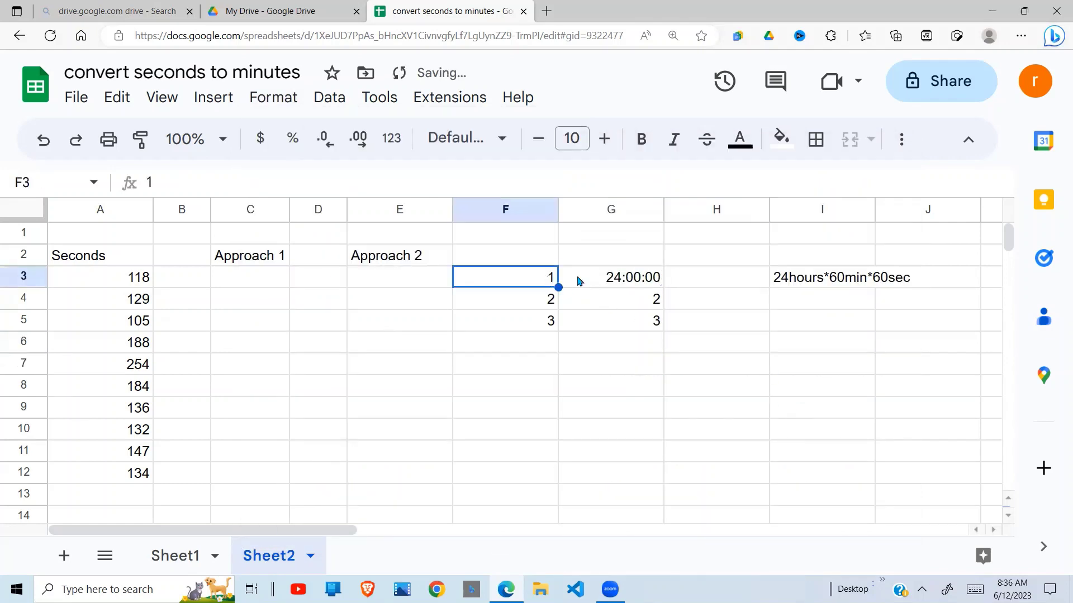
left_click(632, 279)
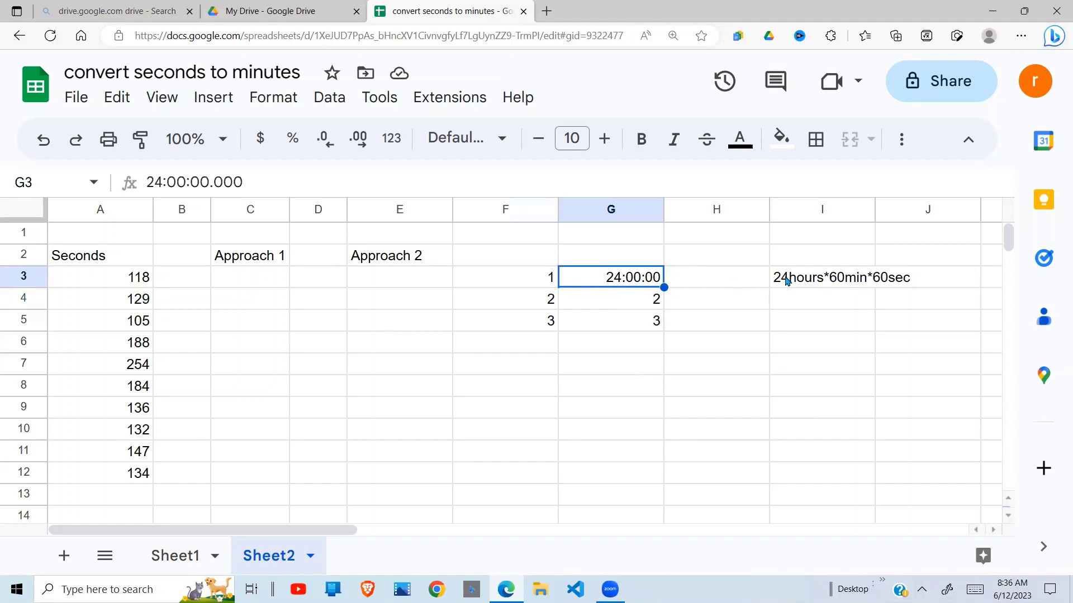
left_click(841, 283)
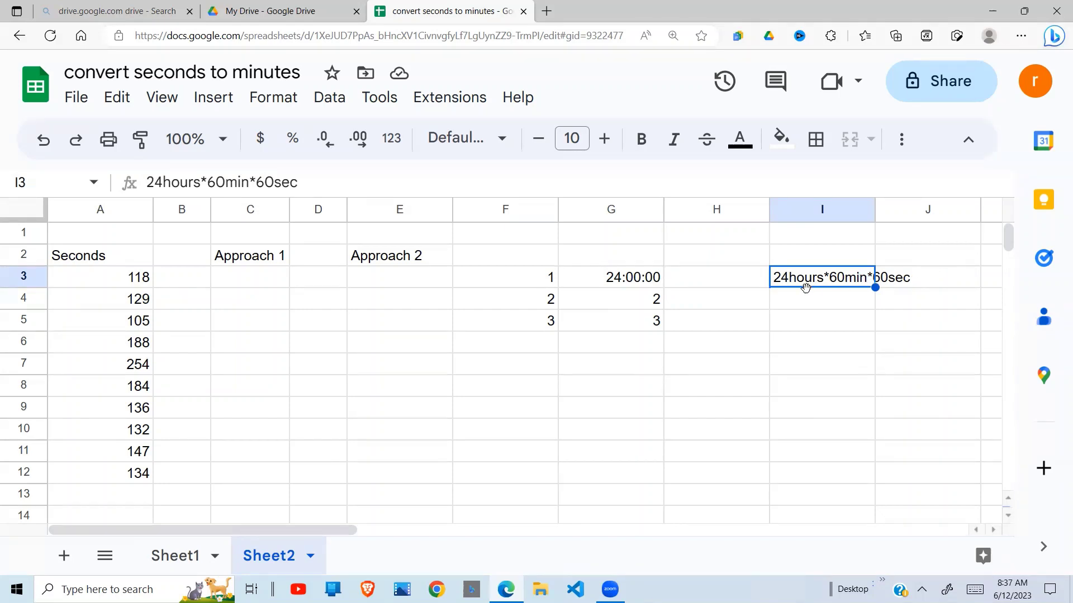
Step: Enter =A3/(24*60*60) in C3 and reveal its full fractional-day value
left_click(266, 298)
left_click(265, 279)
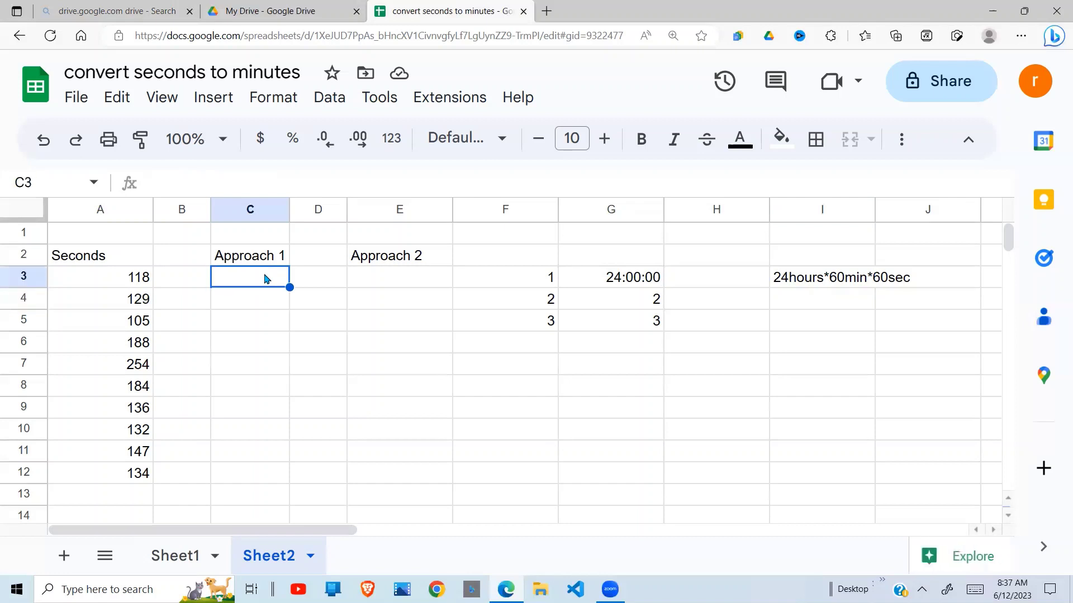
type("=")
left_click(152, 281)
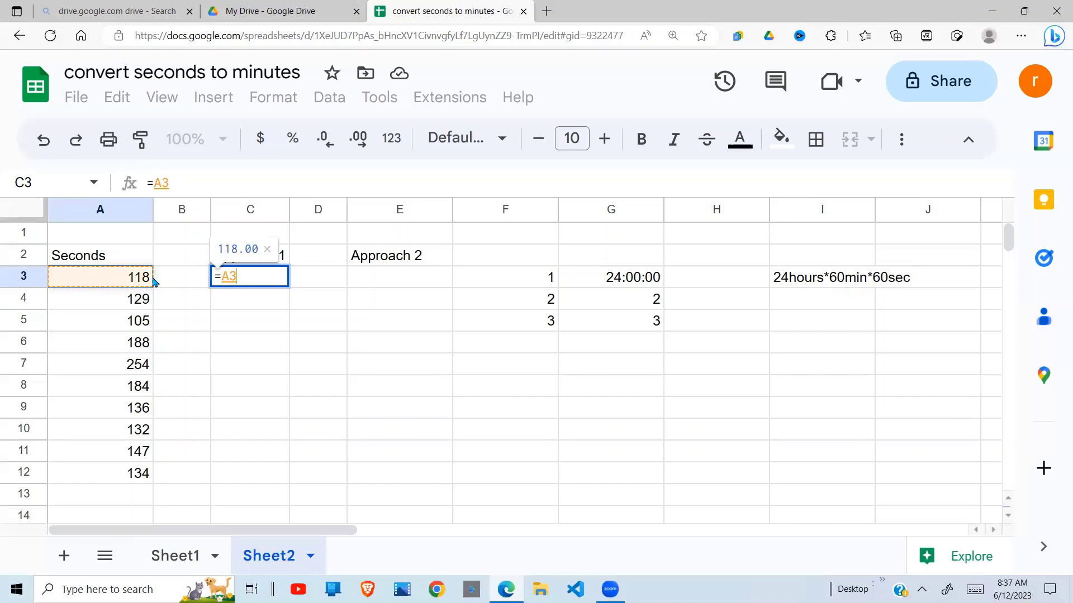
type("(")
key("BackSpace")
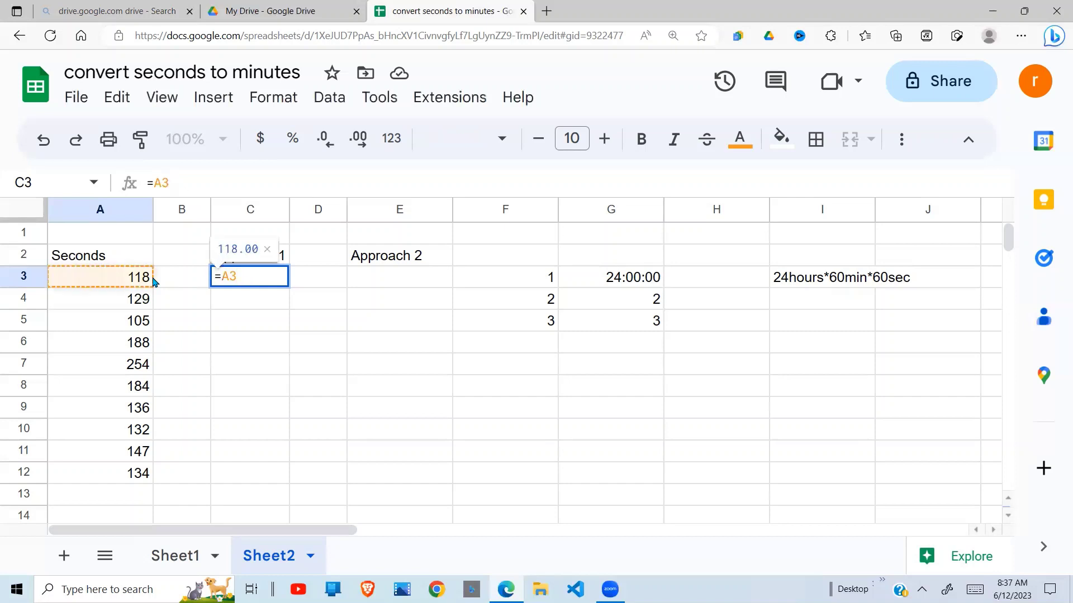
type("/(")
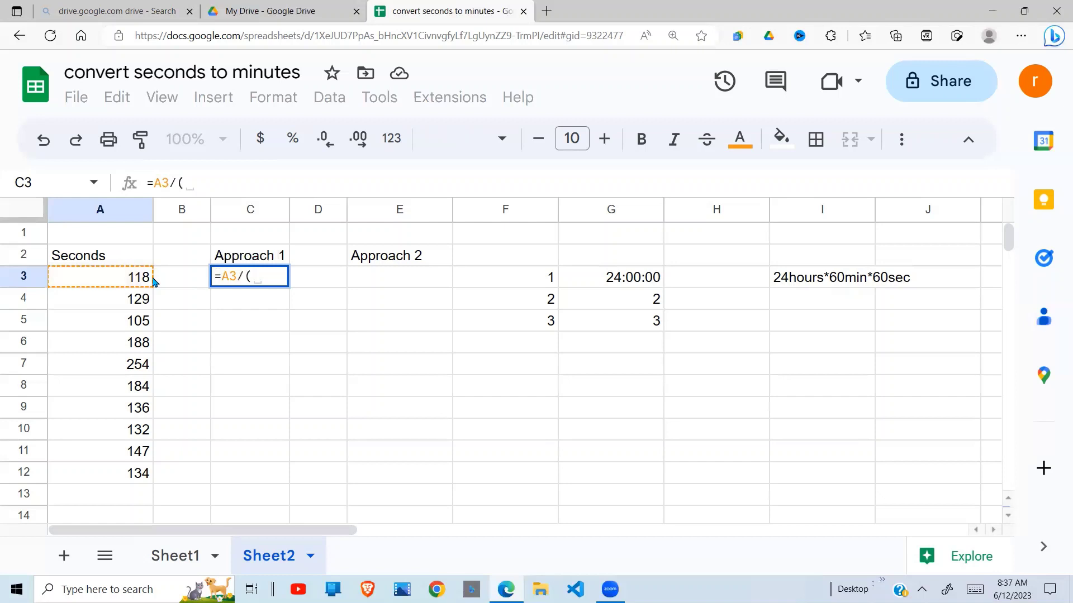
type("24")
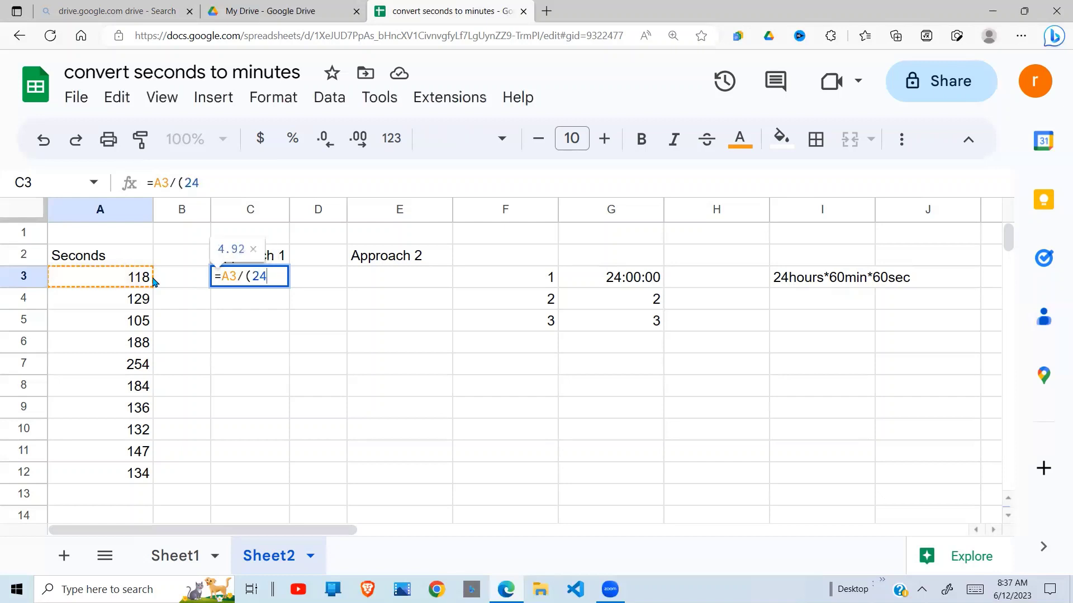
type("*")
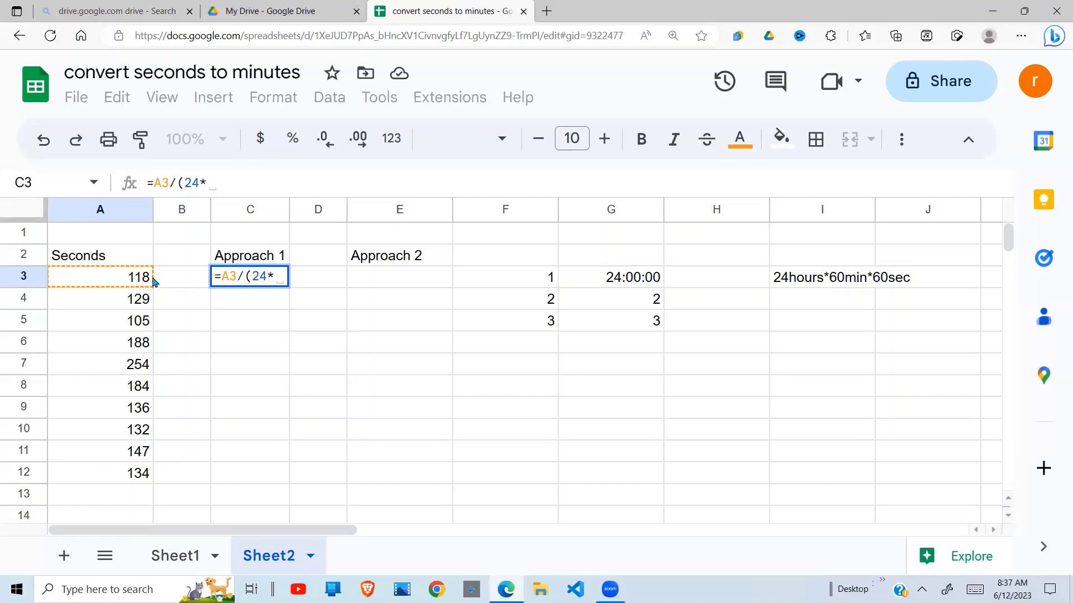
type("6")
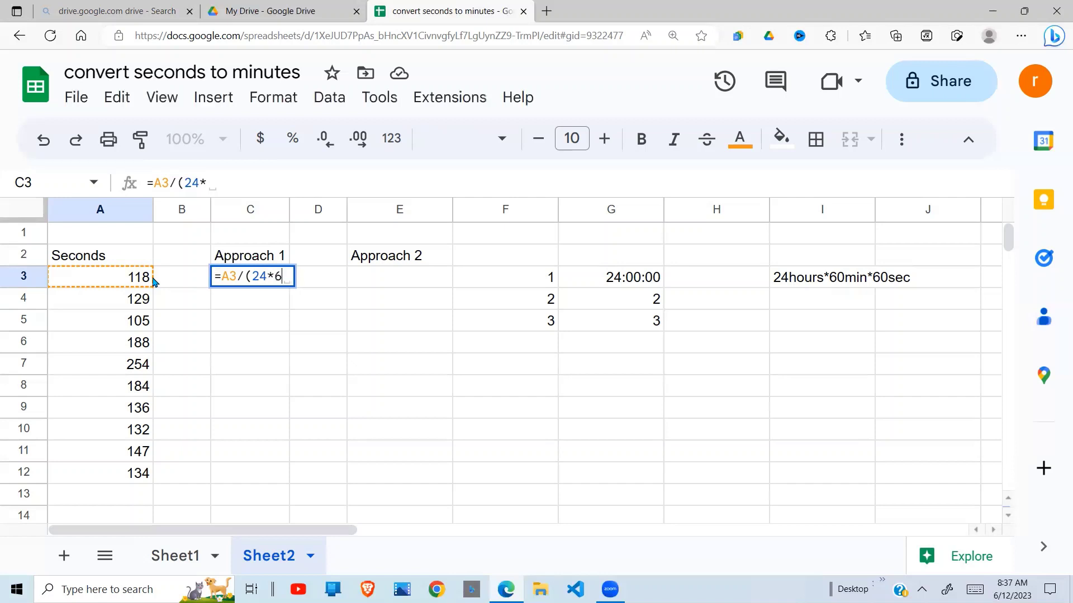
type("0*")
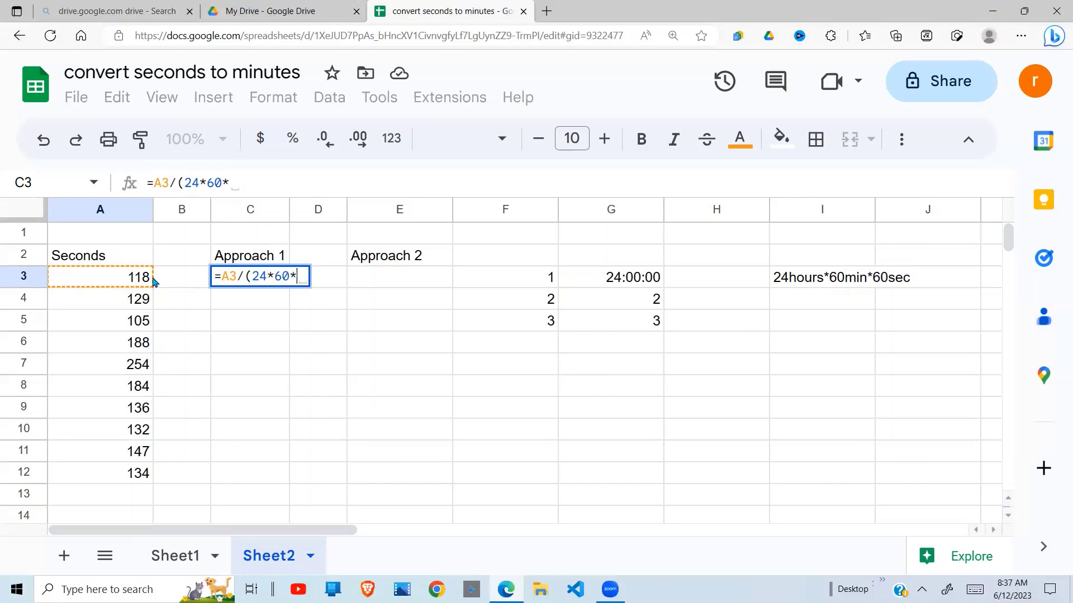
type("60)")
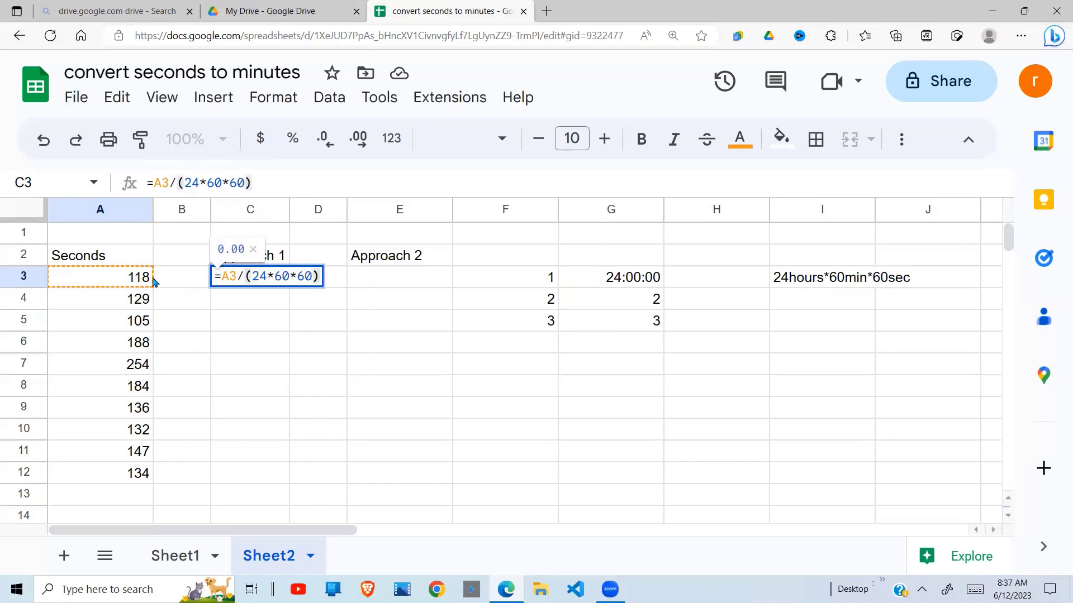
key("Return")
left_click(256, 280)
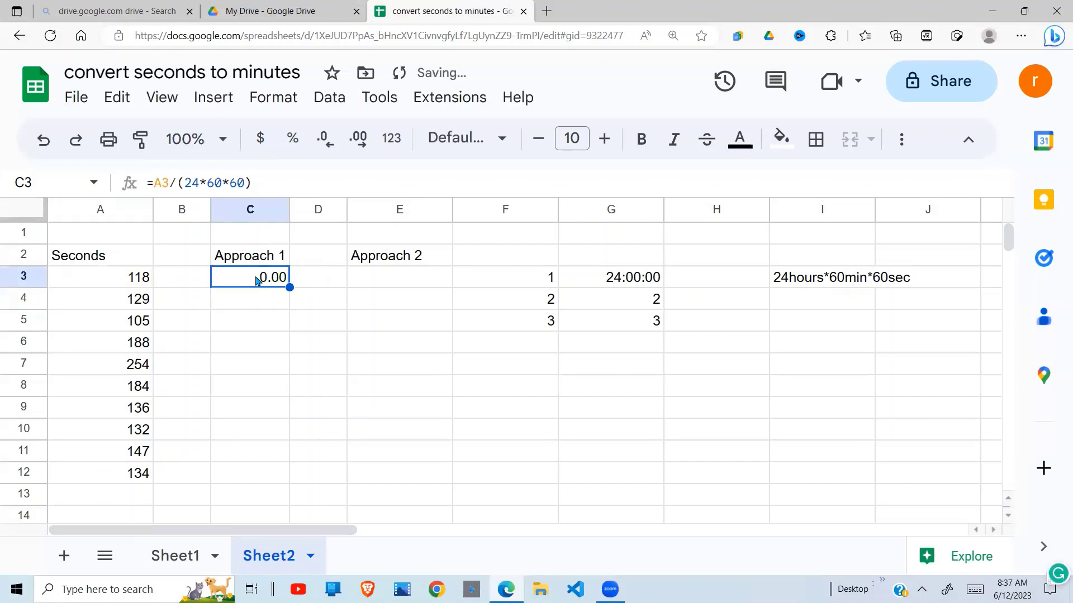
left_click(360, 143)
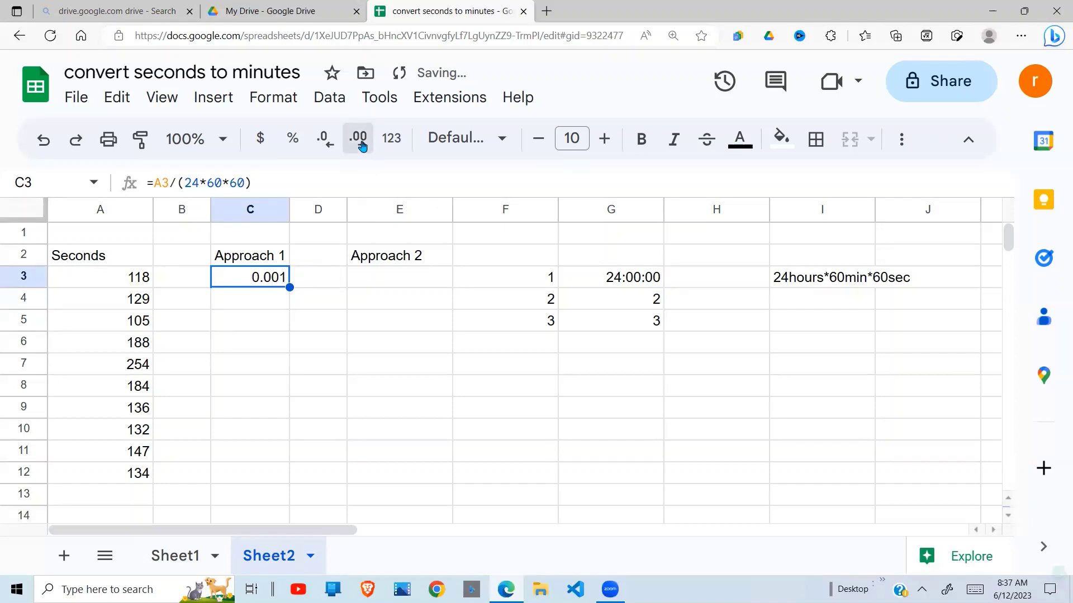
triple_click(360, 142)
Step: Fill the formula down to C12 and format C3:C12 as Duration, e.g. 0:01:58
left_click_drag(289, 287, 281, 484)
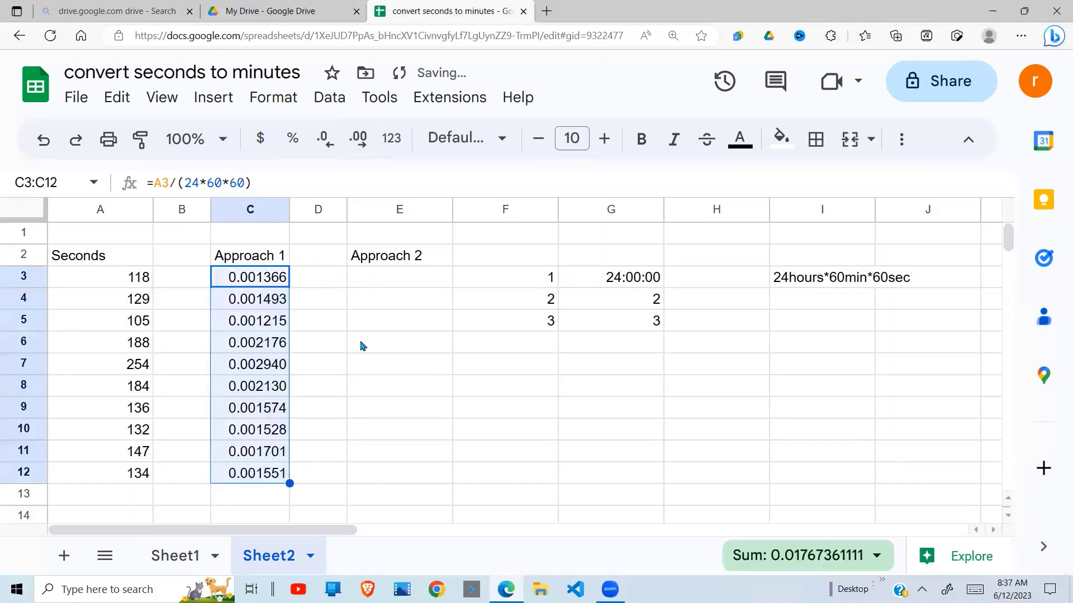
left_click(288, 277)
left_click(327, 306)
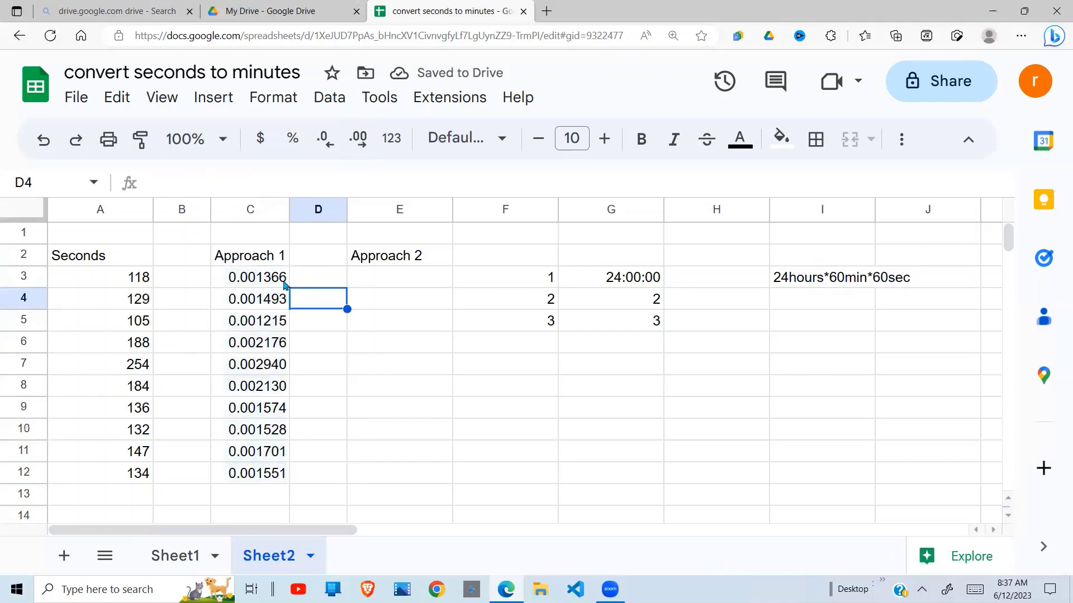
left_click_drag(283, 282, 273, 480)
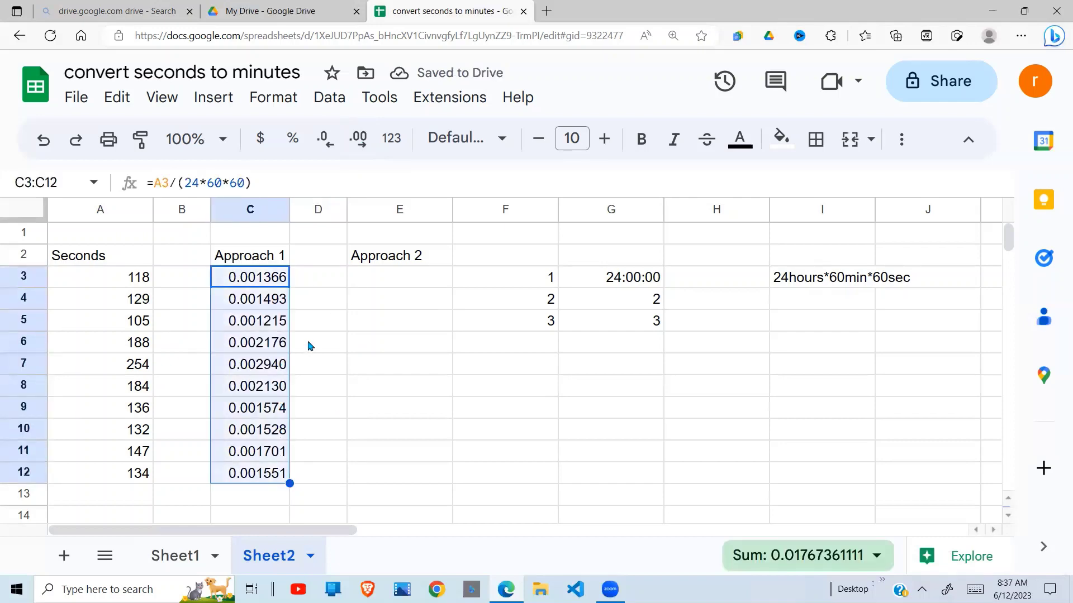
left_click(286, 98)
mouse_move(308, 183)
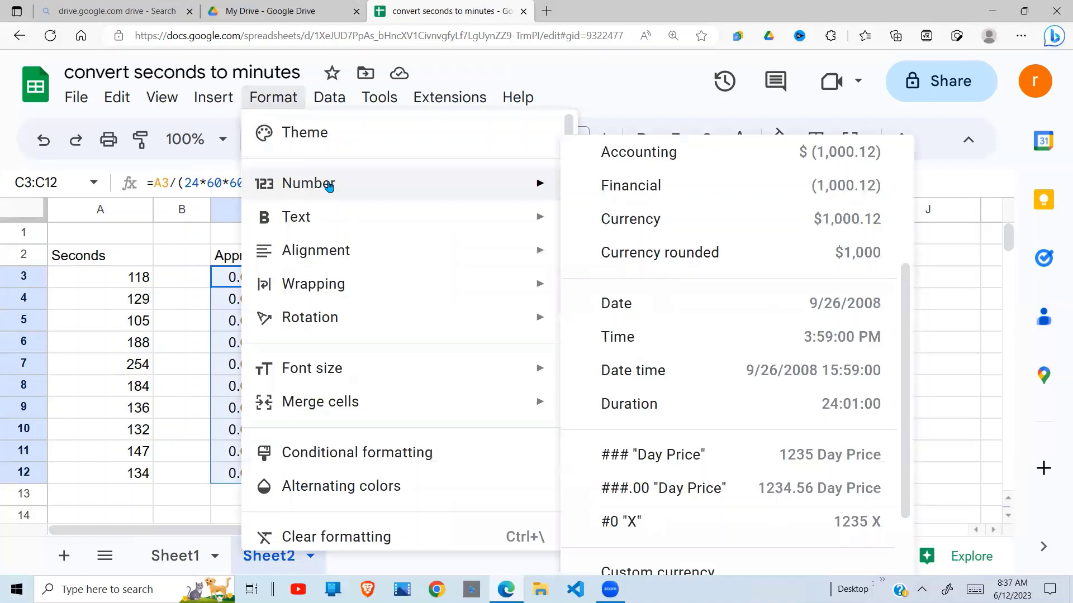
left_click(874, 410)
left_click(346, 367)
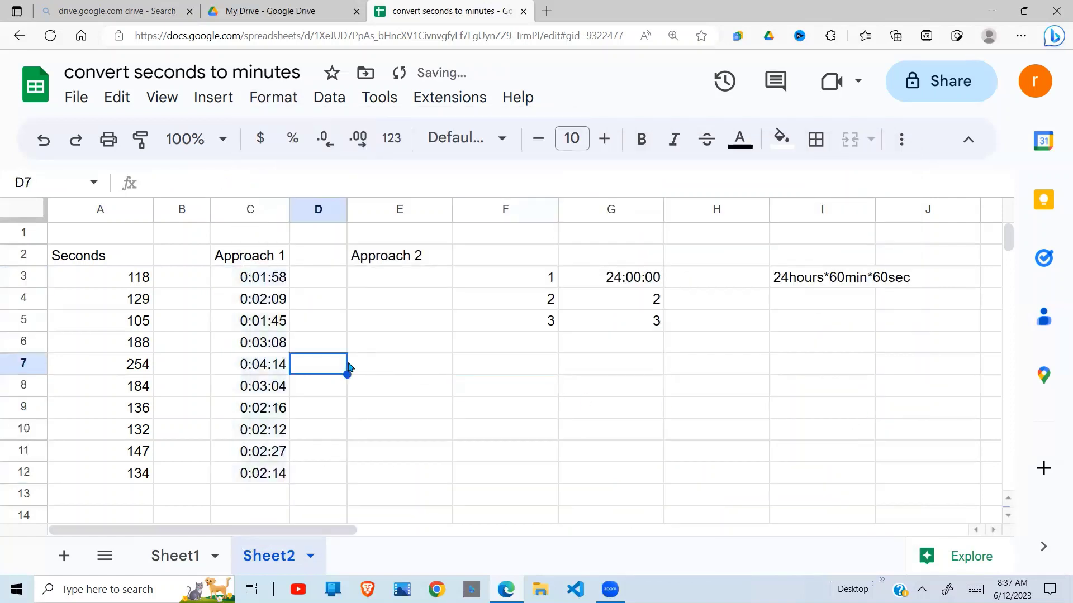
left_click(273, 279)
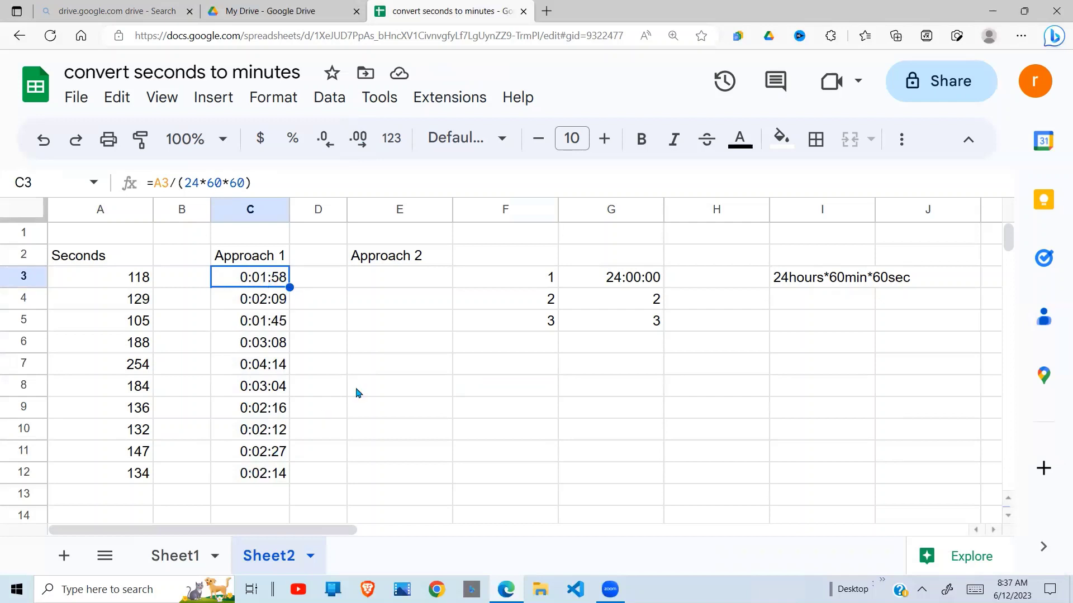
Step: Enter =text(A3/(24*60*60),"mm:ss") in E3, showing 01:58 for 118 seconds
left_click(401, 285)
type("=")
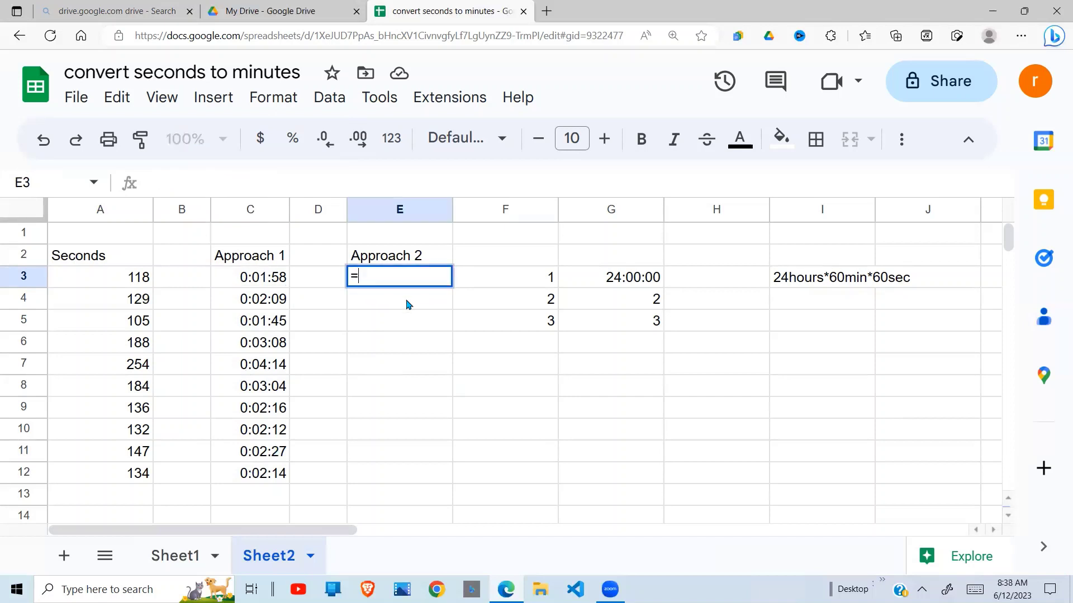
type("text(")
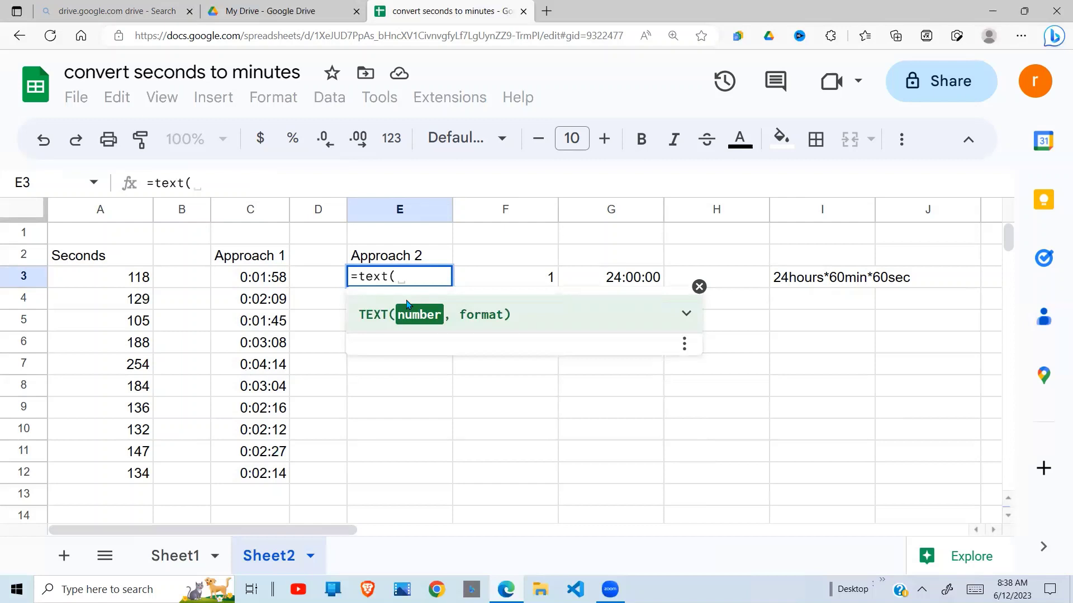
left_click(140, 280)
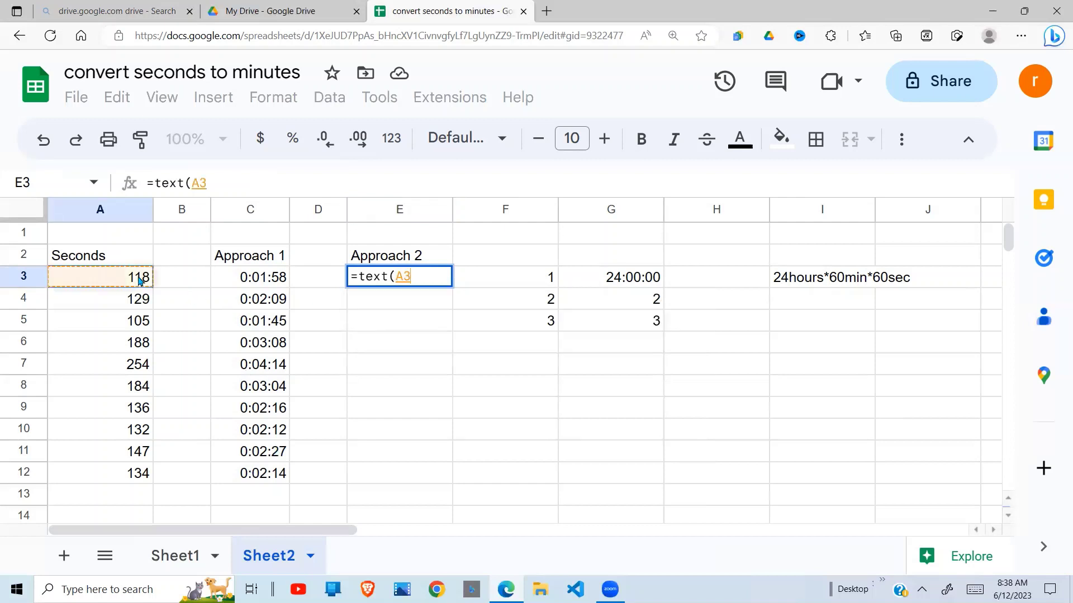
type("/(")
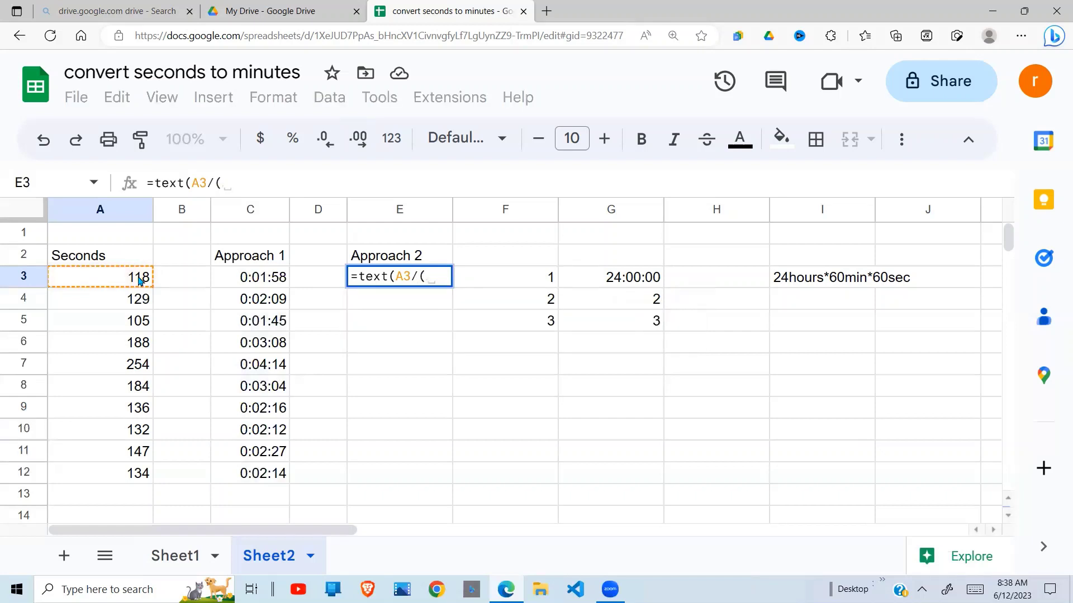
type("24*6")
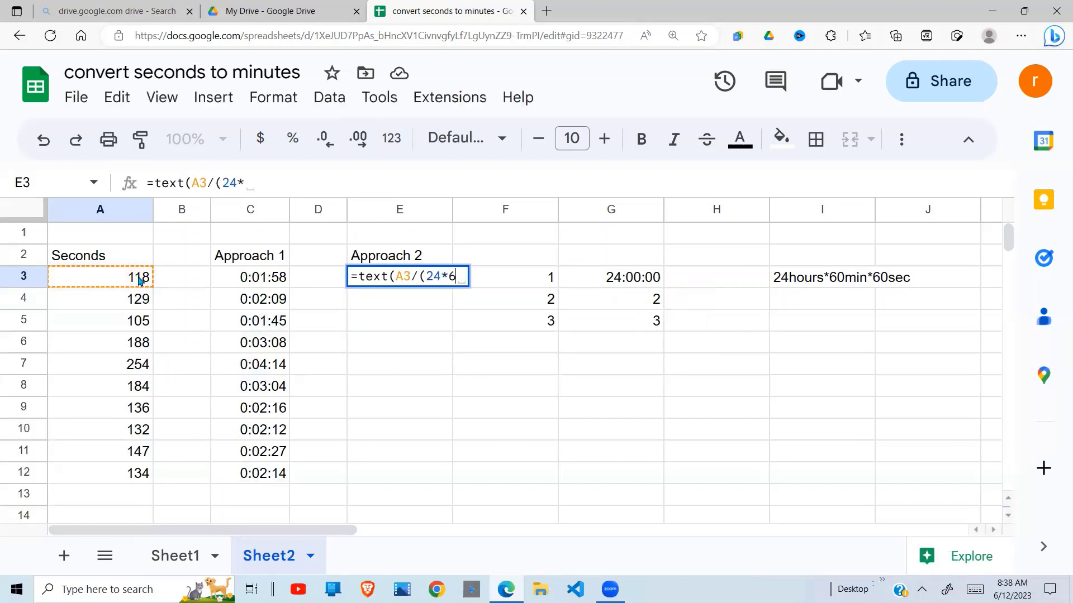
type("06")
key("BackSpace")
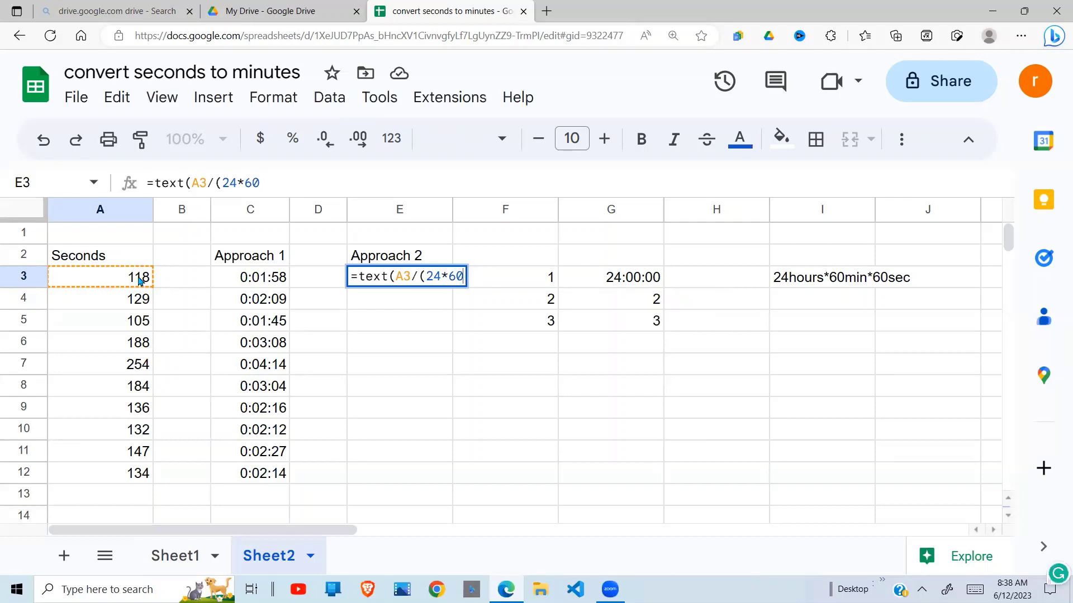
type("*60)")
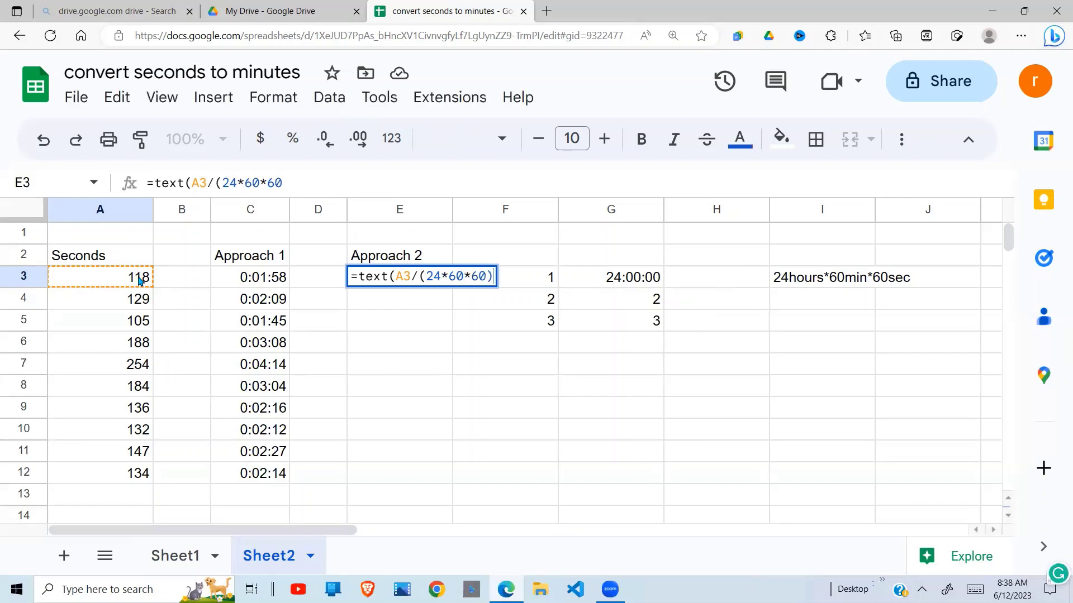
type(",")
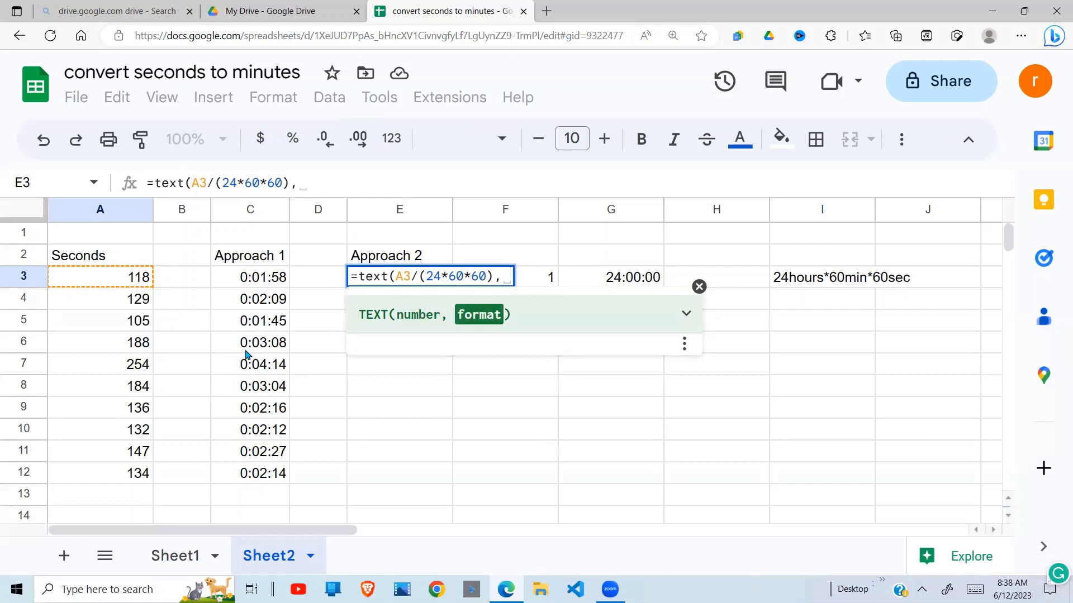
type("\"")
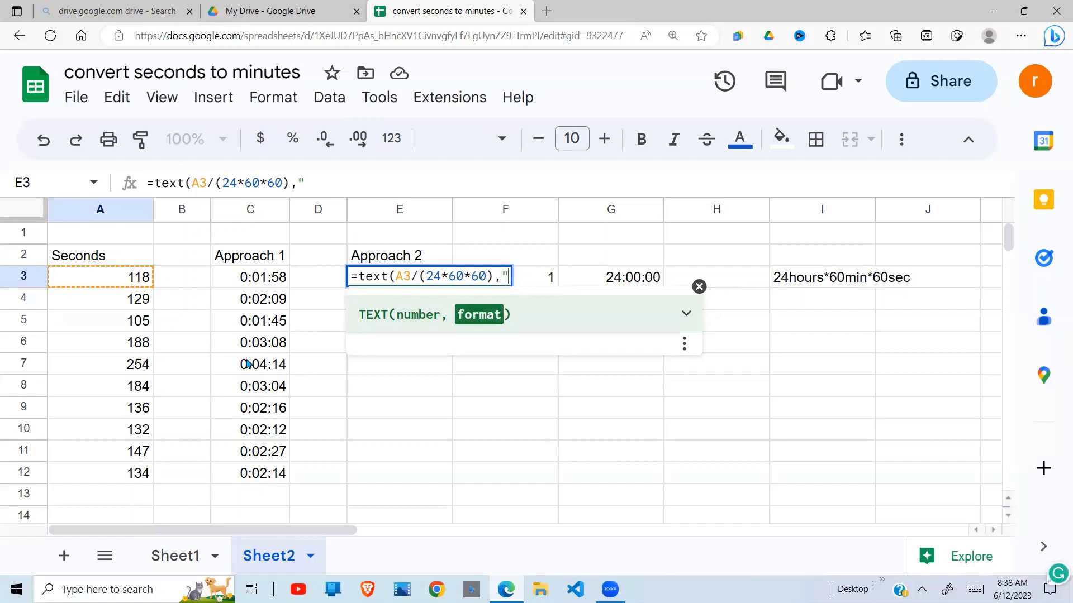
type("mm")
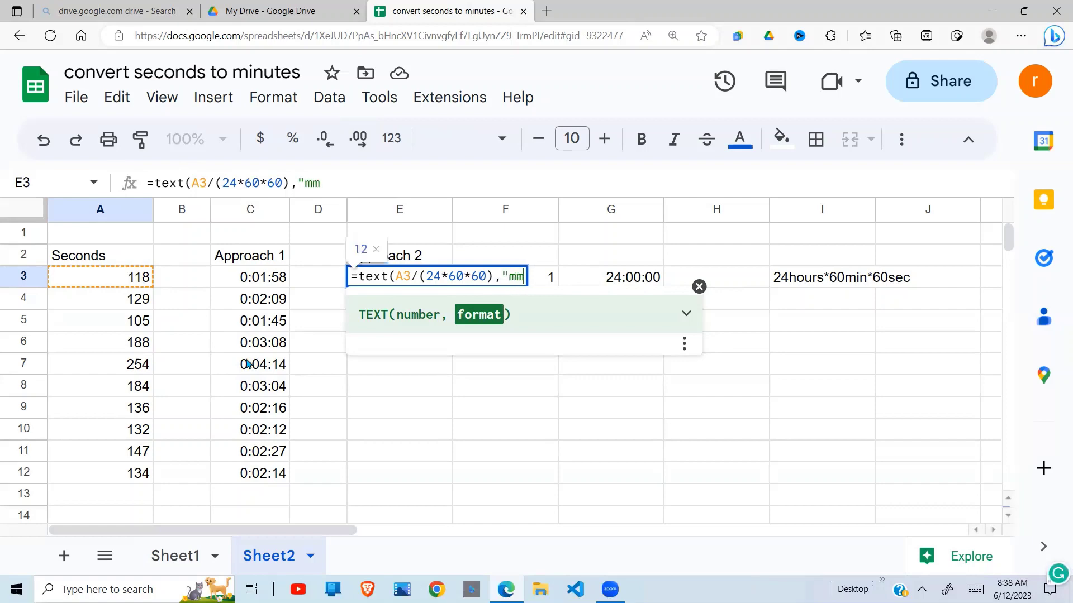
type(":")
type("ss")
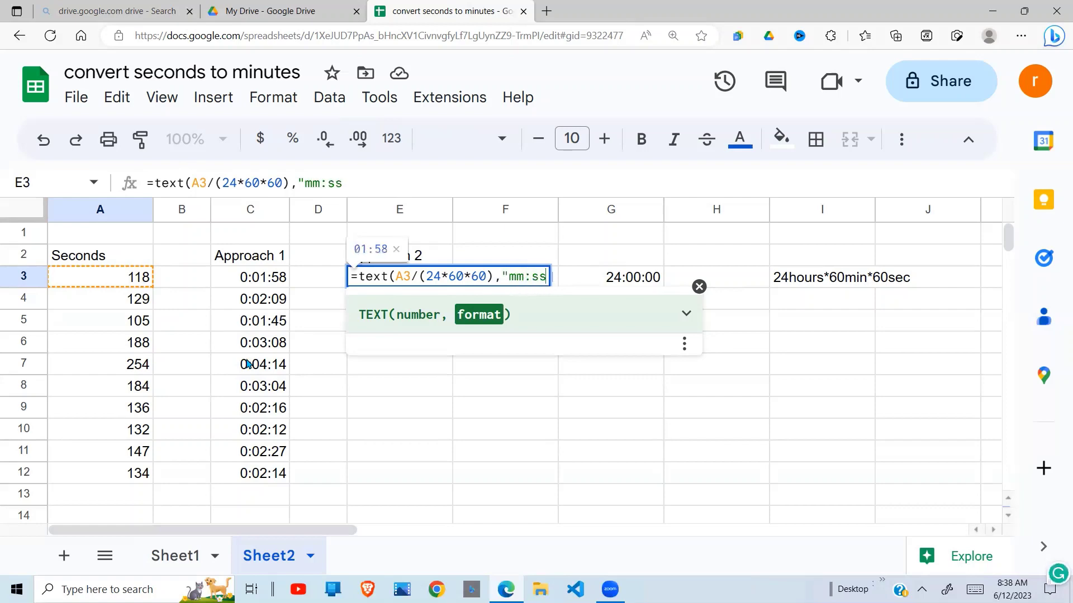
type("\")")
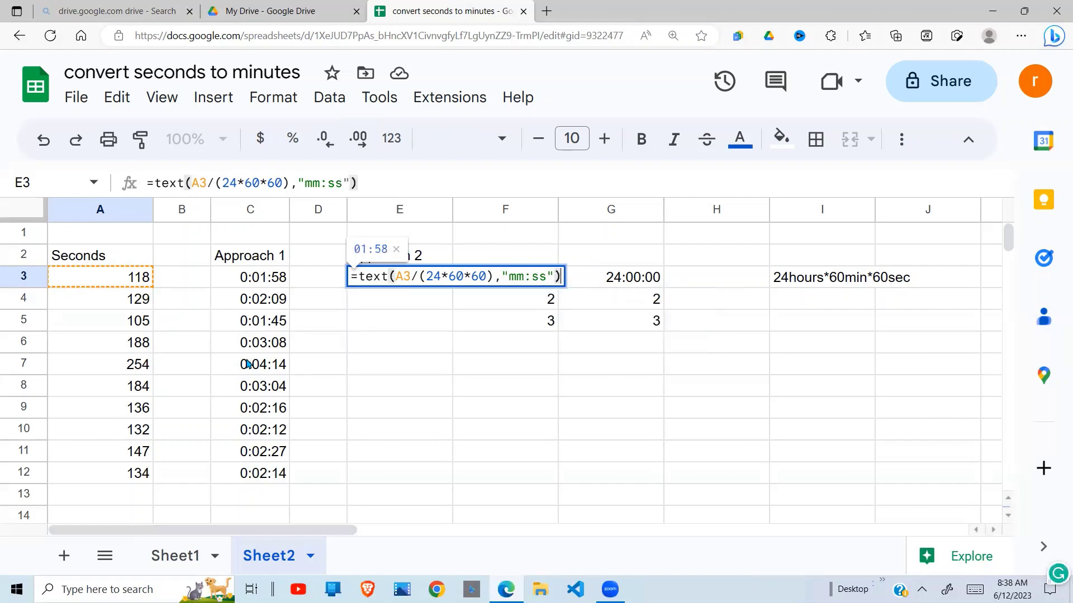
key("Return")
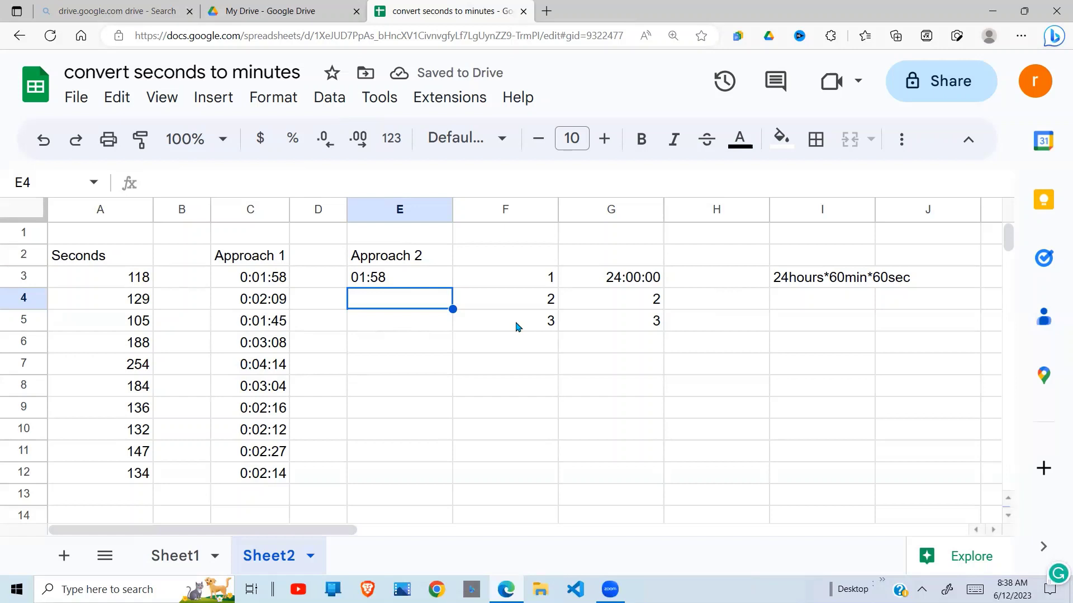
left_click(387, 277)
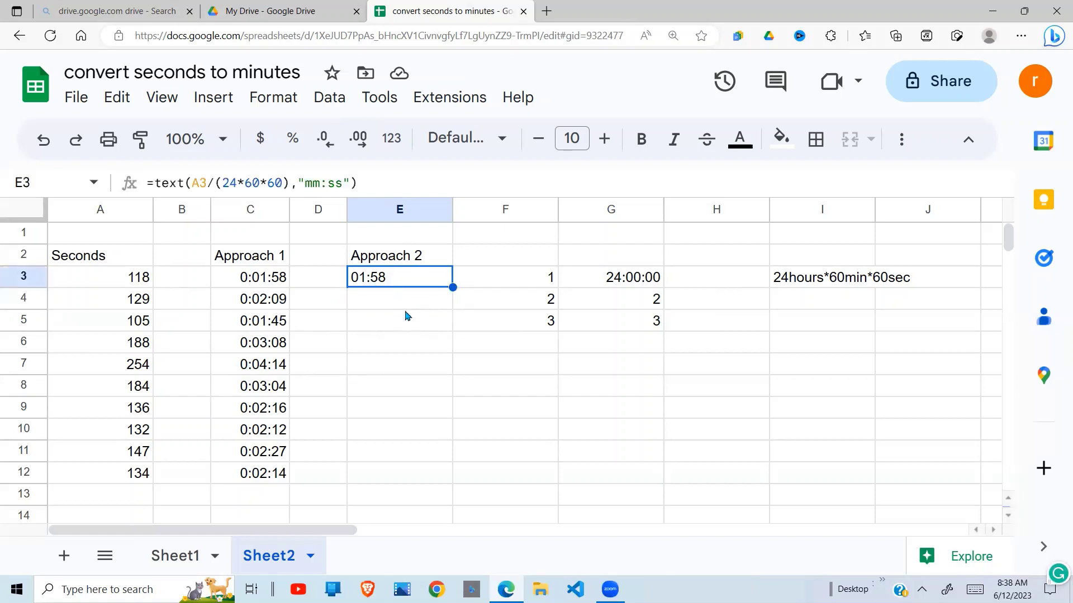
Step: Fill the TEXT formula from E3 down to E12 and compare with C3's formula
left_click_drag(449, 315, 422, 484)
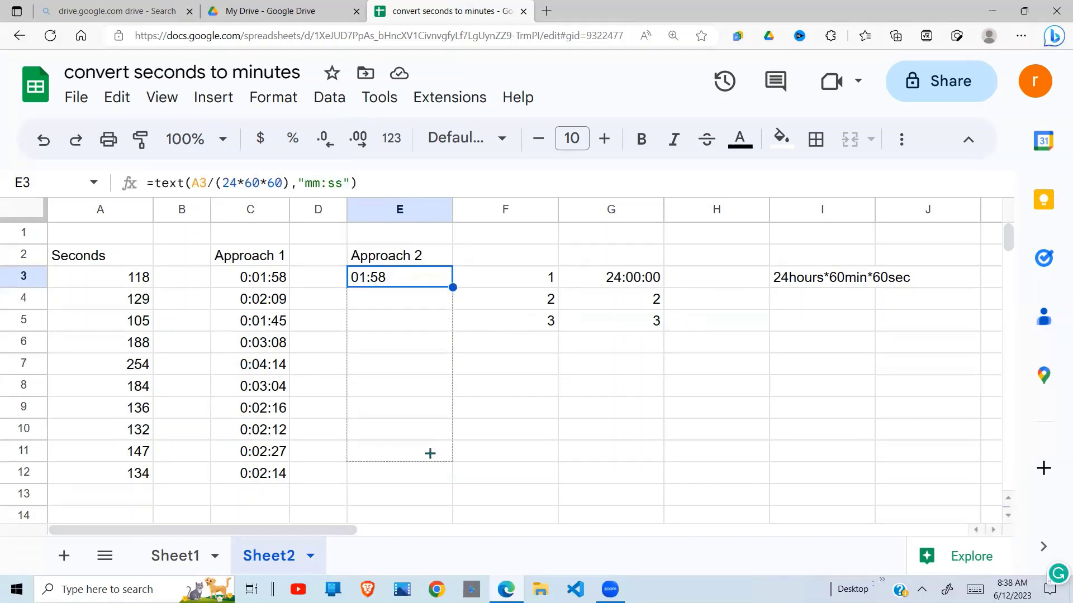
left_click(394, 365)
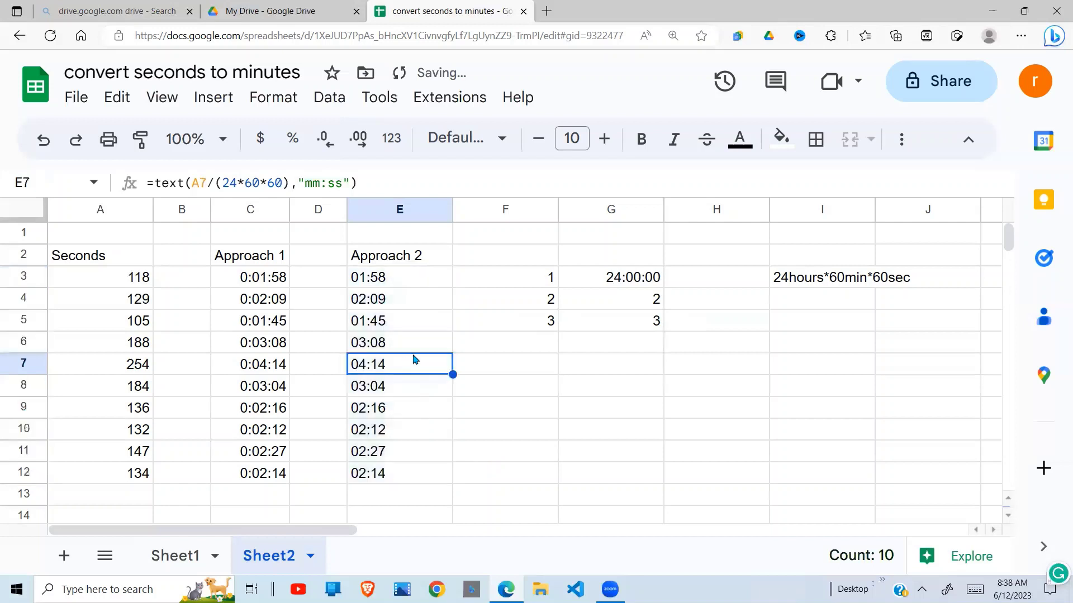
left_click(391, 283)
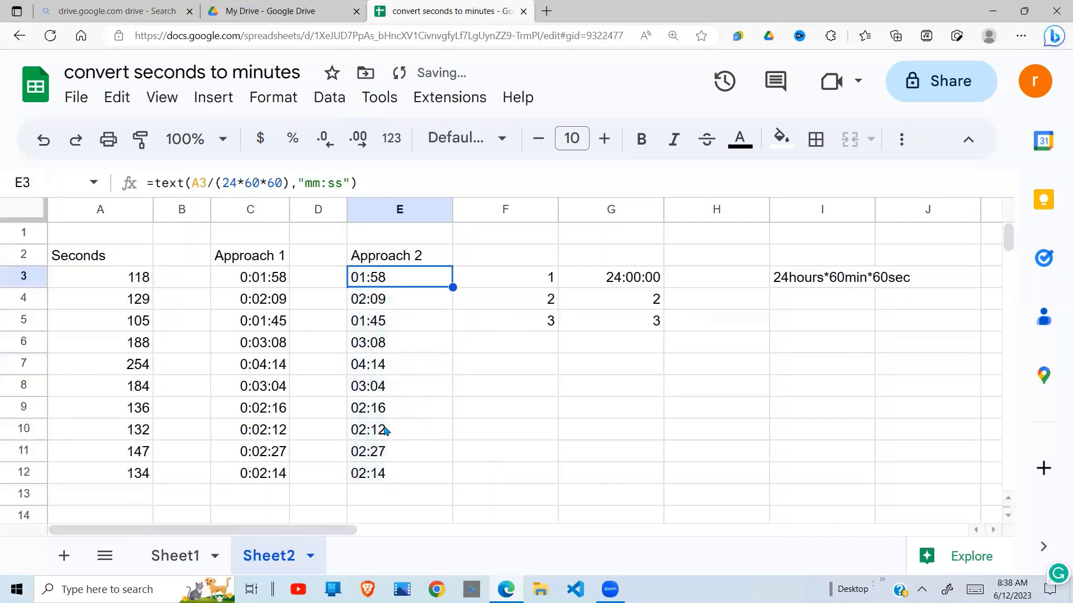
left_click(251, 285)
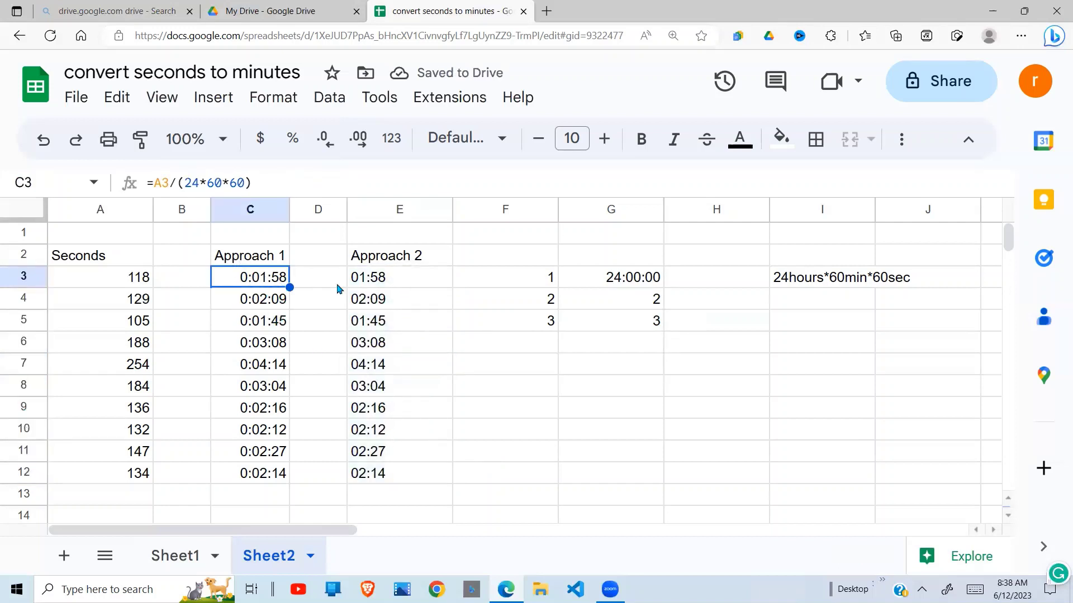
Step: Change E3's format string to "hh:mm:ss" so it shows 00:01:58
left_click(374, 283)
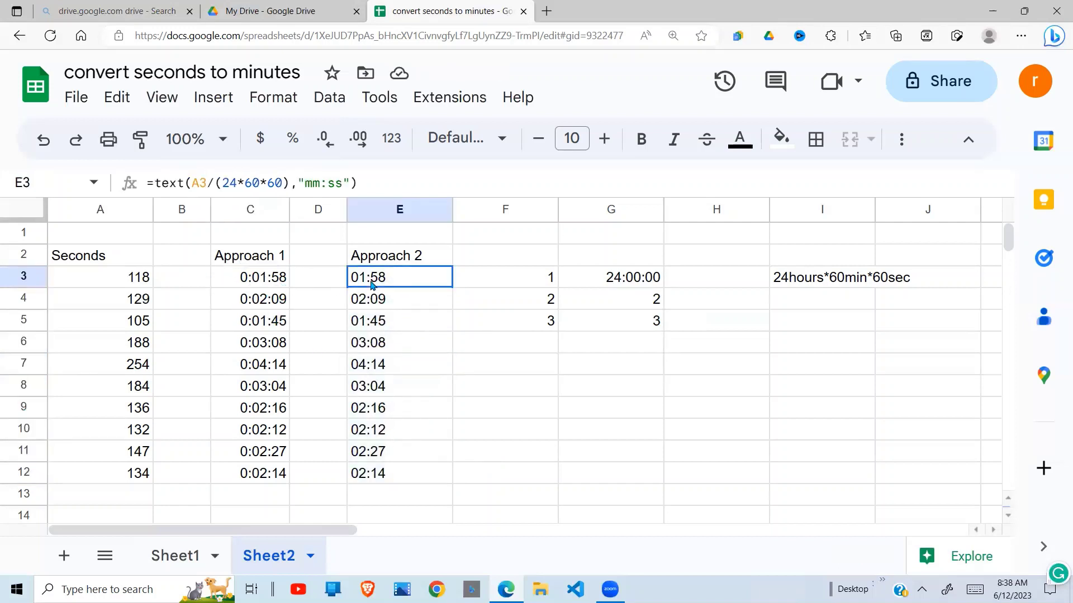
left_click(301, 183)
type("h")
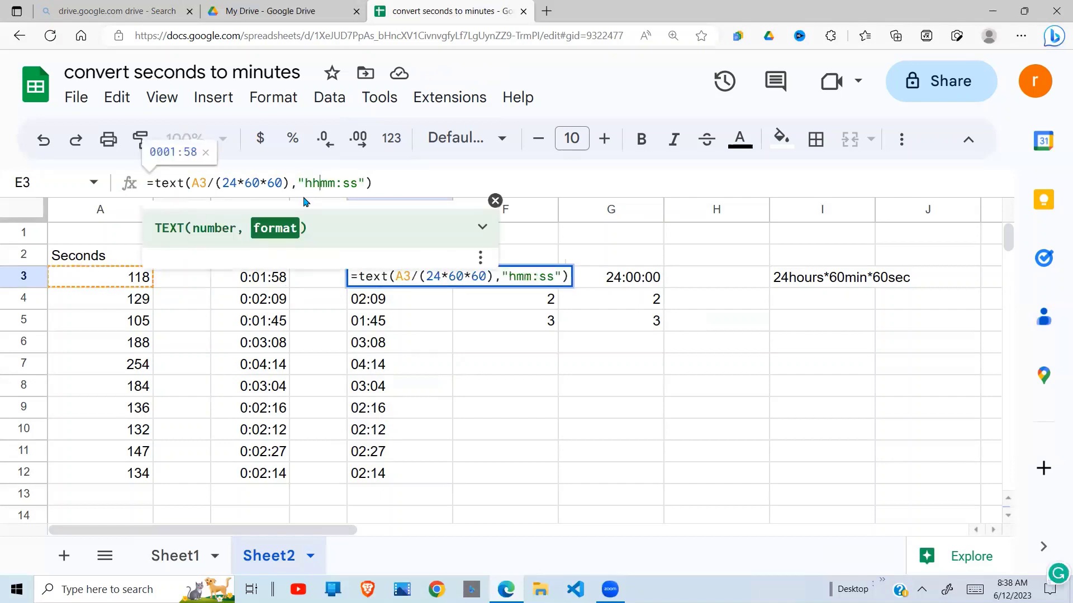
type("h:")
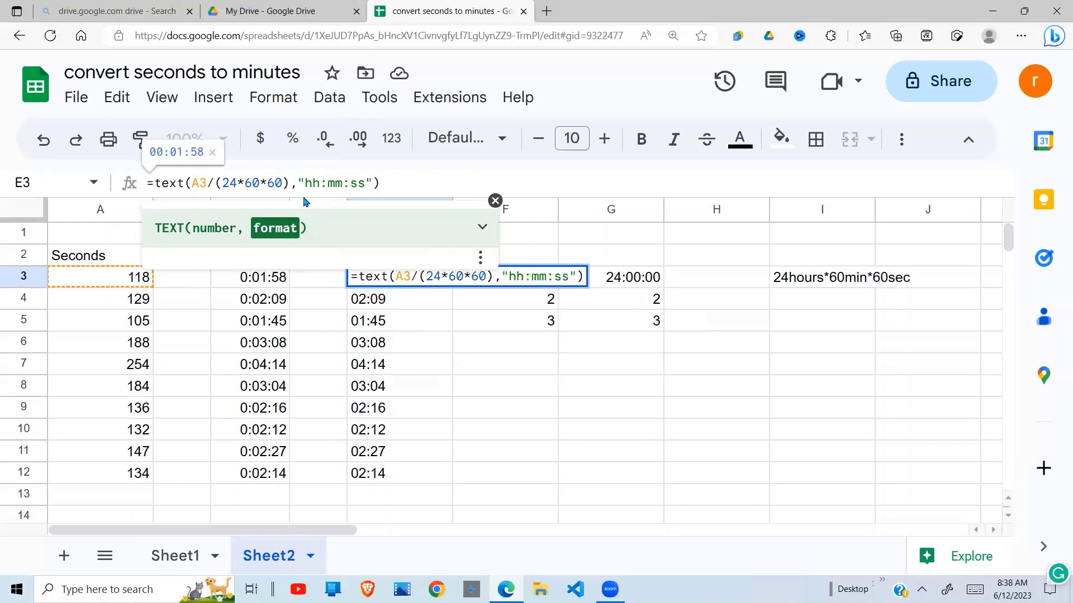
key("Return")
Step: Copy the hh:mm:ss formula from E3 down through E7, giving values like 00:02:09
left_click(388, 279)
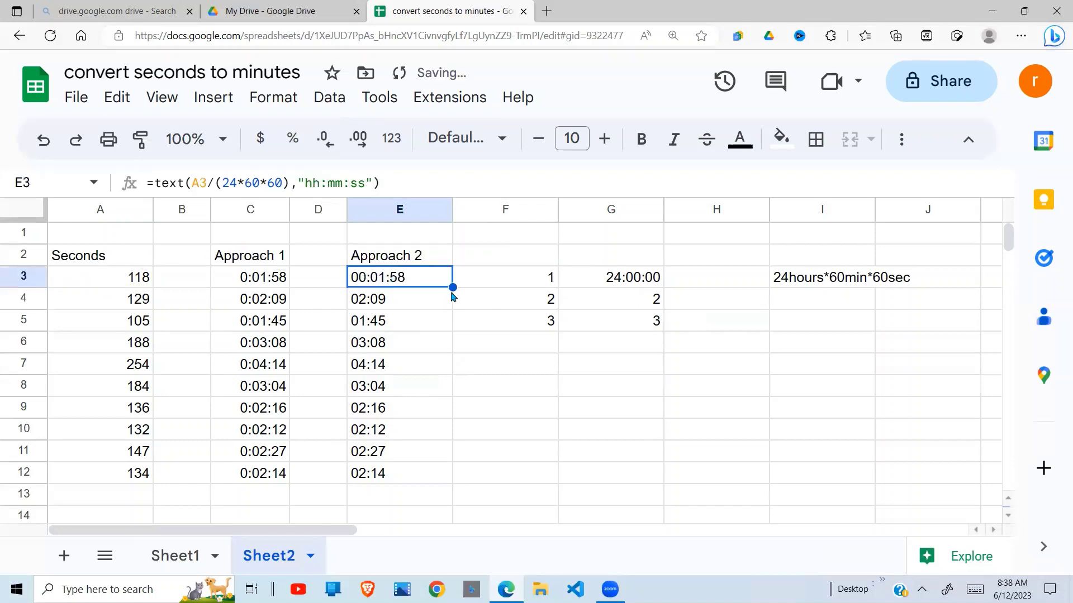
left_click_drag(452, 287, 445, 369)
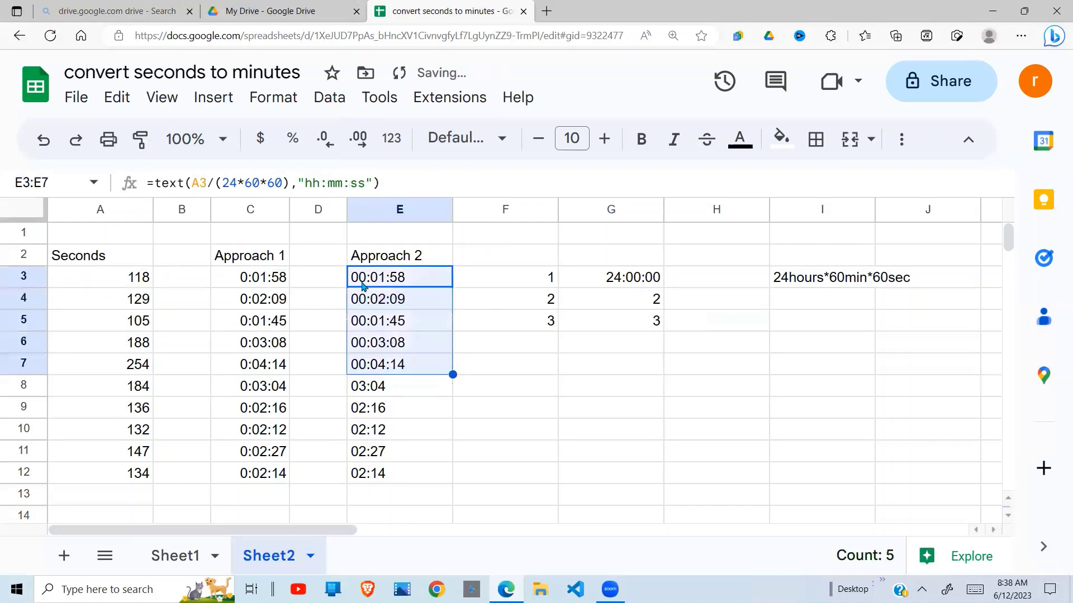